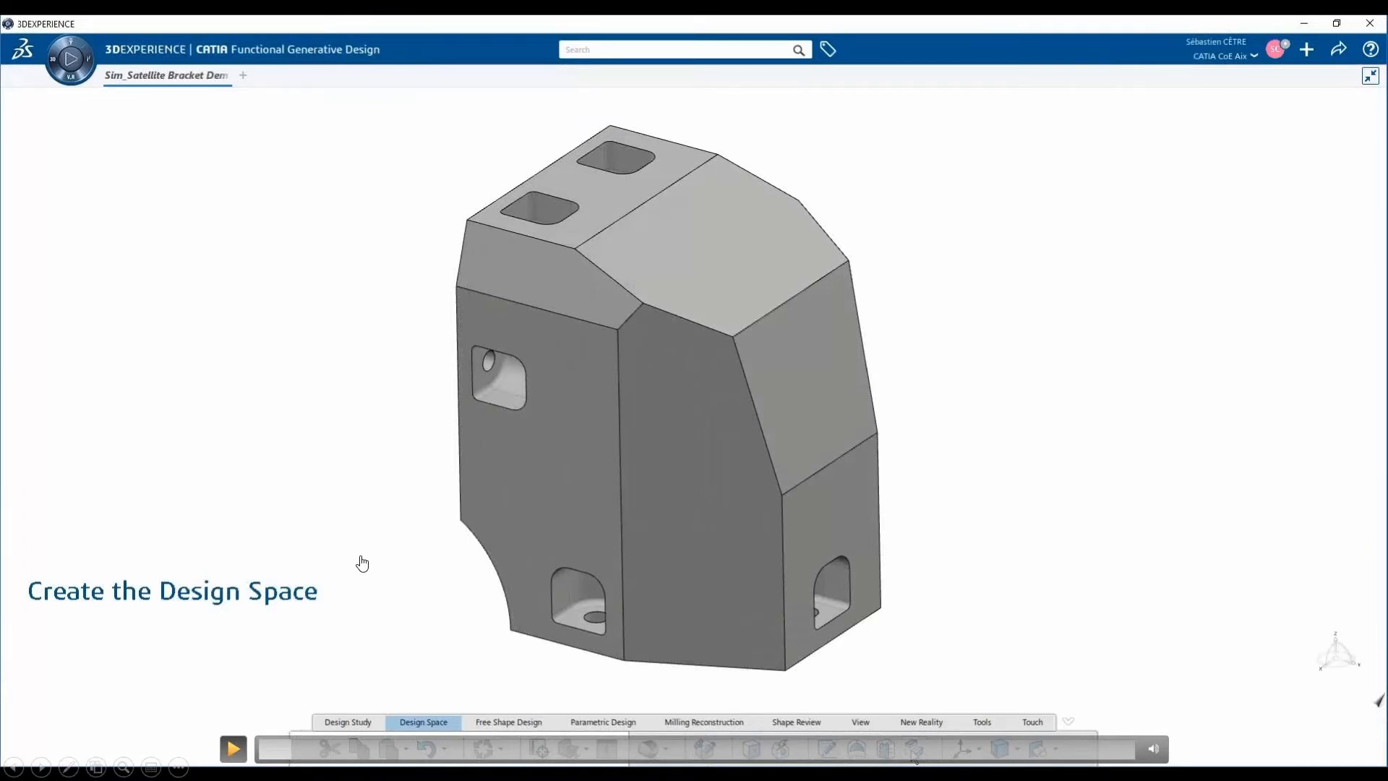
pyautogui.moveTo(553, 456)
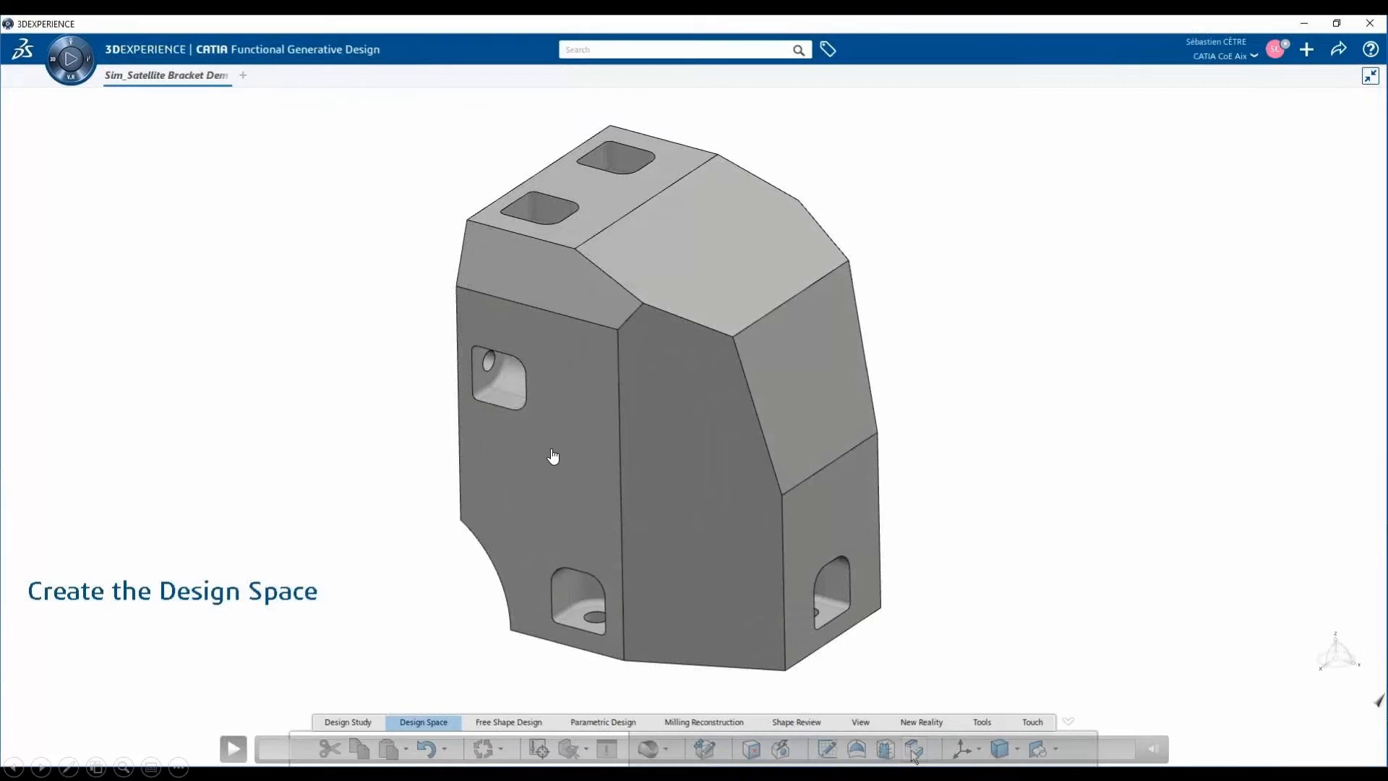
pyautogui.click(233, 748)
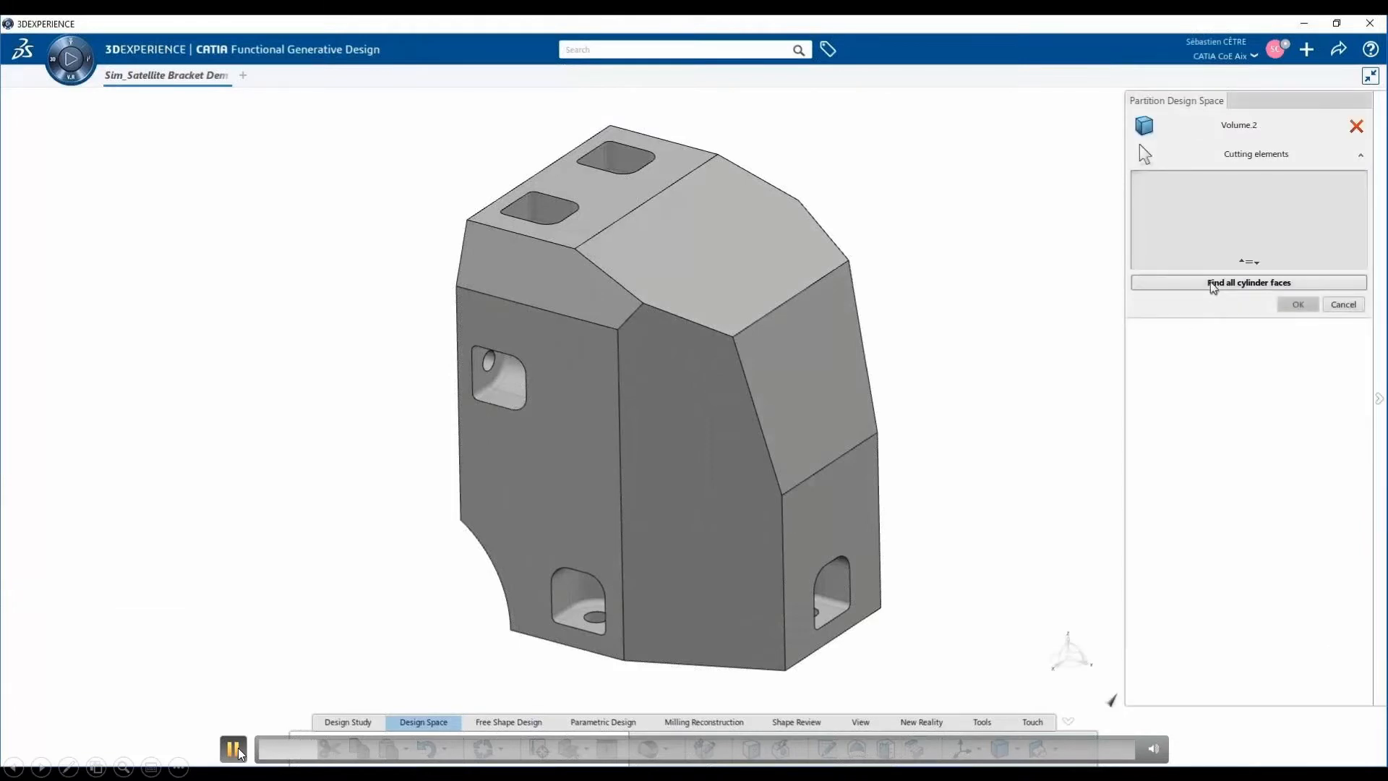
pyautogui.moveTo(301, 511)
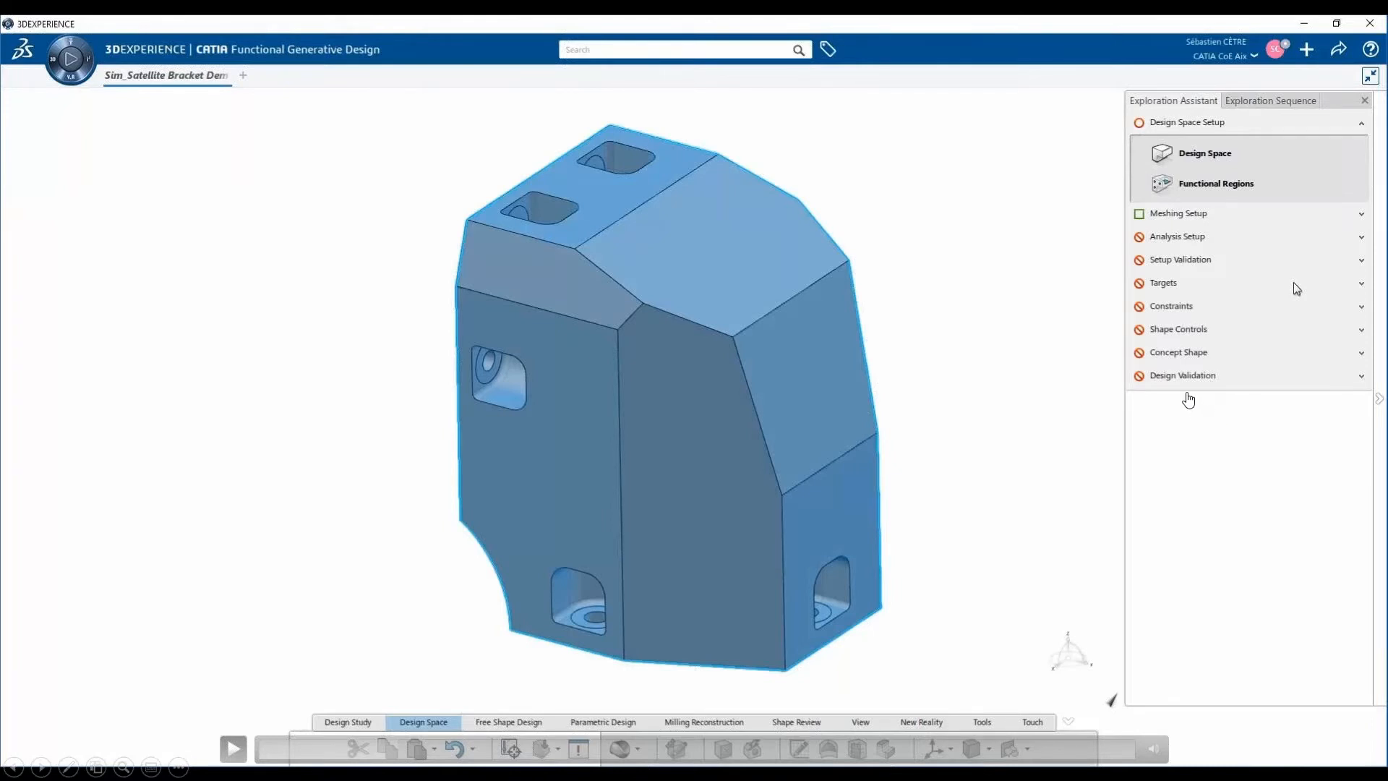
pyautogui.click(234, 749)
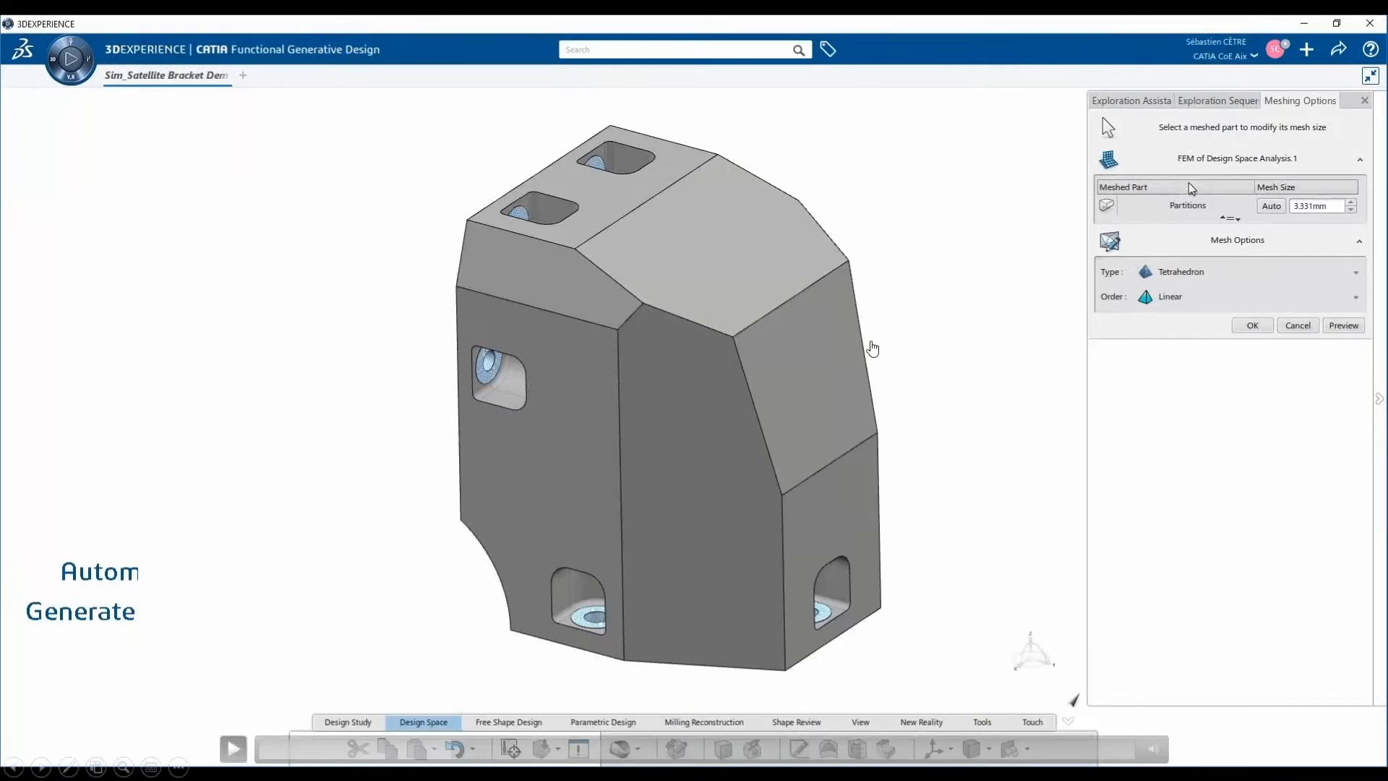
pyautogui.click(873, 349)
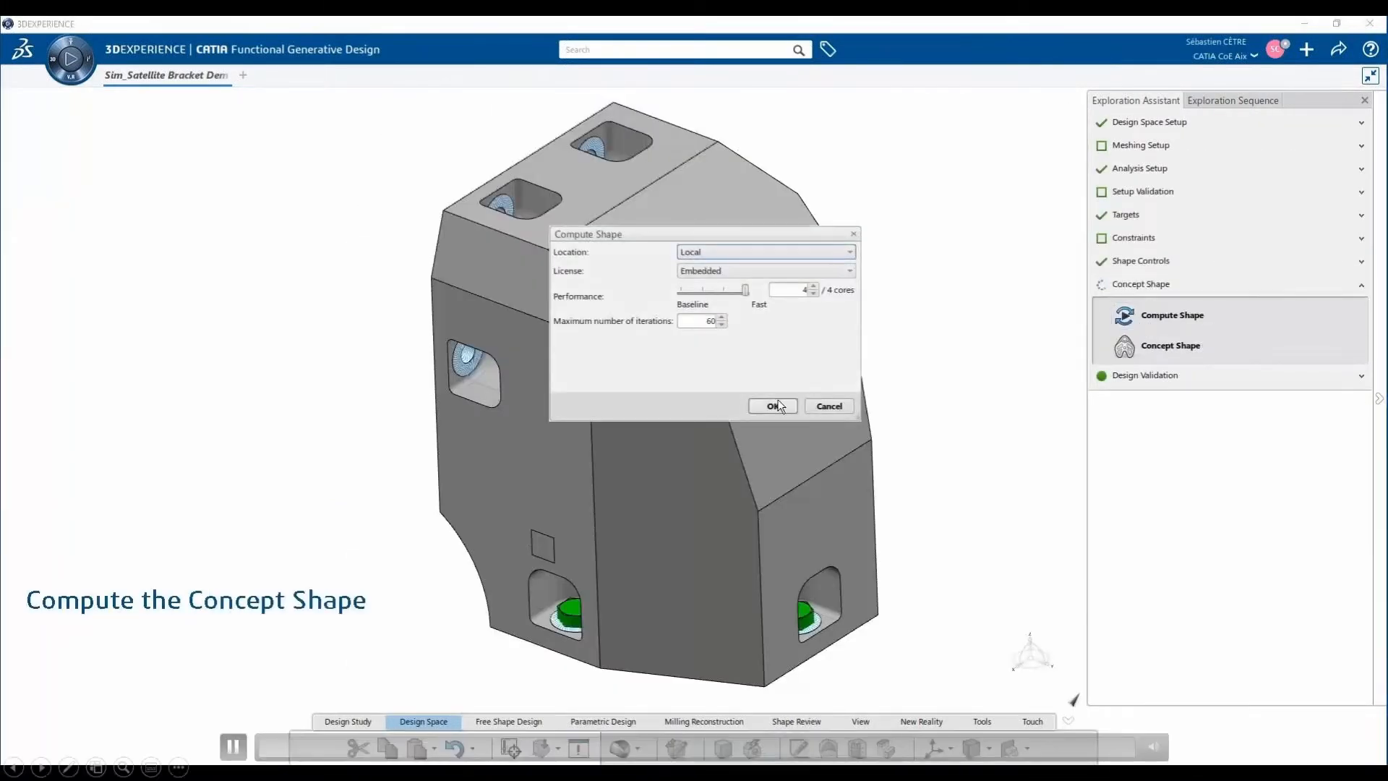
pyautogui.click(470, 745)
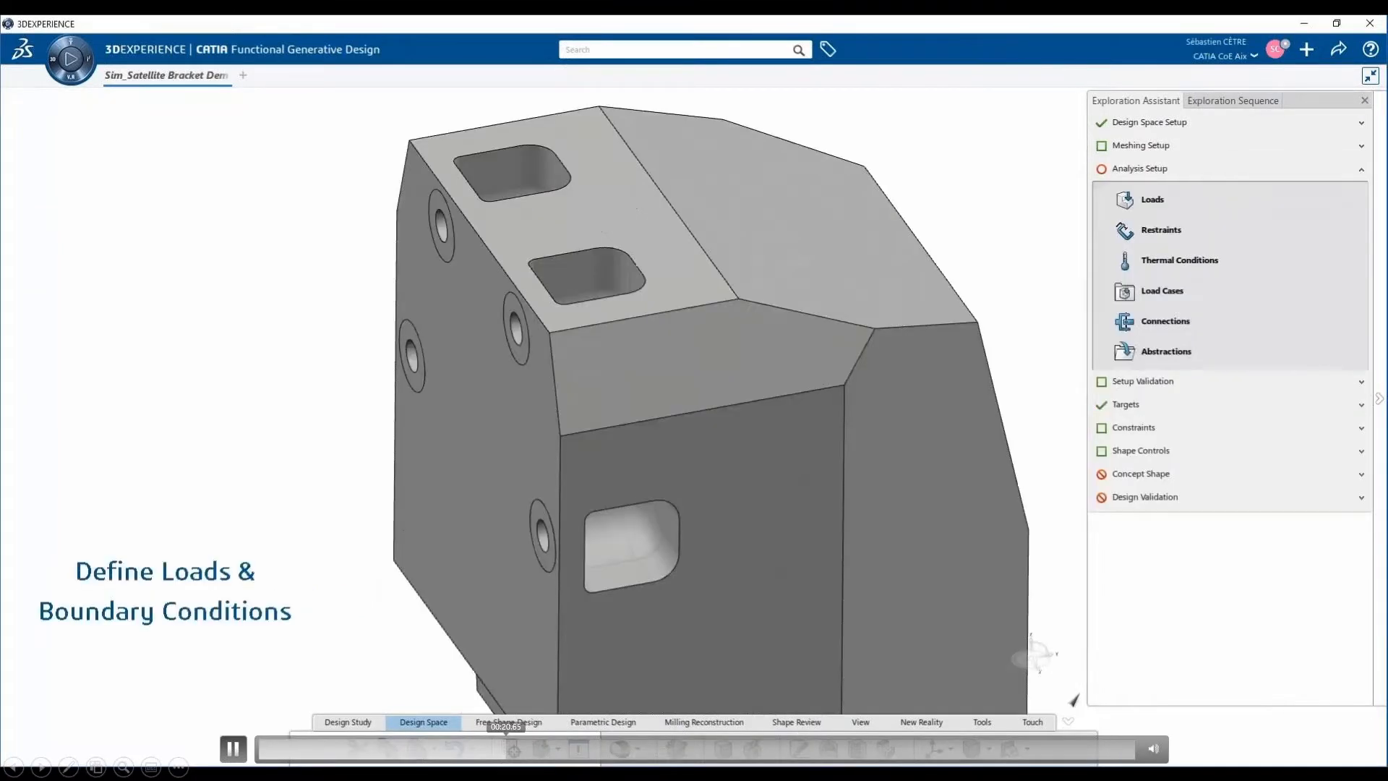
# - Apply a remote force with Force Z of -3000 N to the four mounting-hole faces on the bracket's flat back face
pyautogui.click(1287, 214)
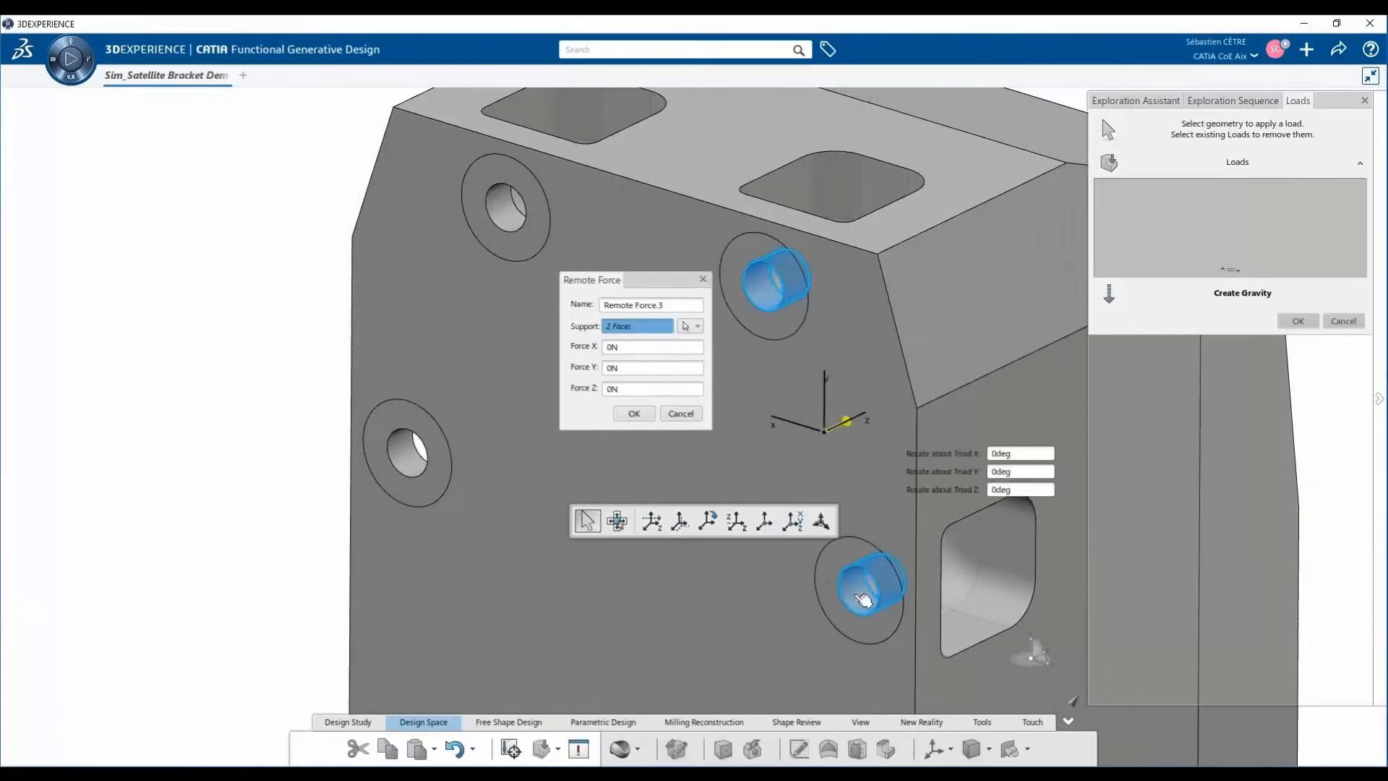
pyautogui.click(634, 413)
# - Apply a second remote force along X to the same four mounting-hole faces and accept the loads
pyautogui.click(864, 579)
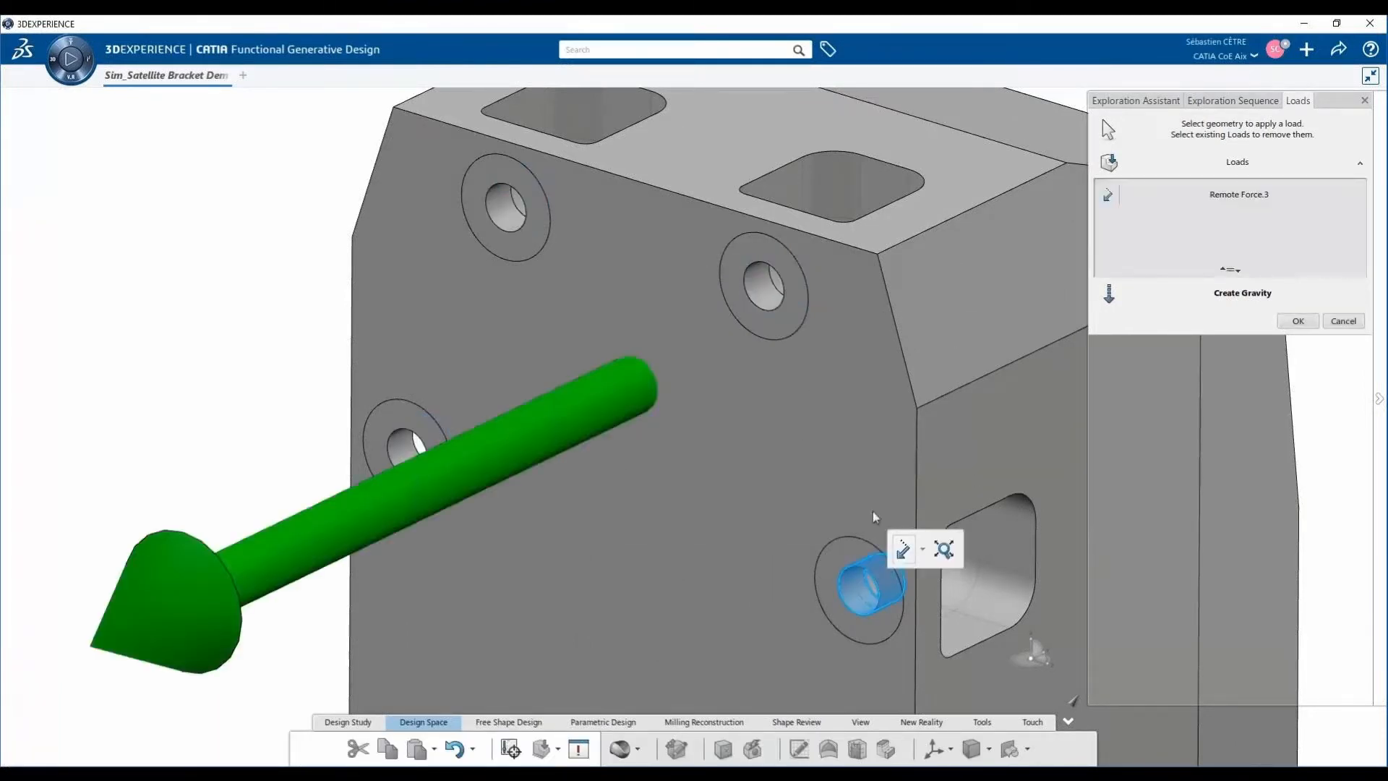
pyautogui.click(894, 545)
pyautogui.click(760, 293)
pyautogui.click(507, 211)
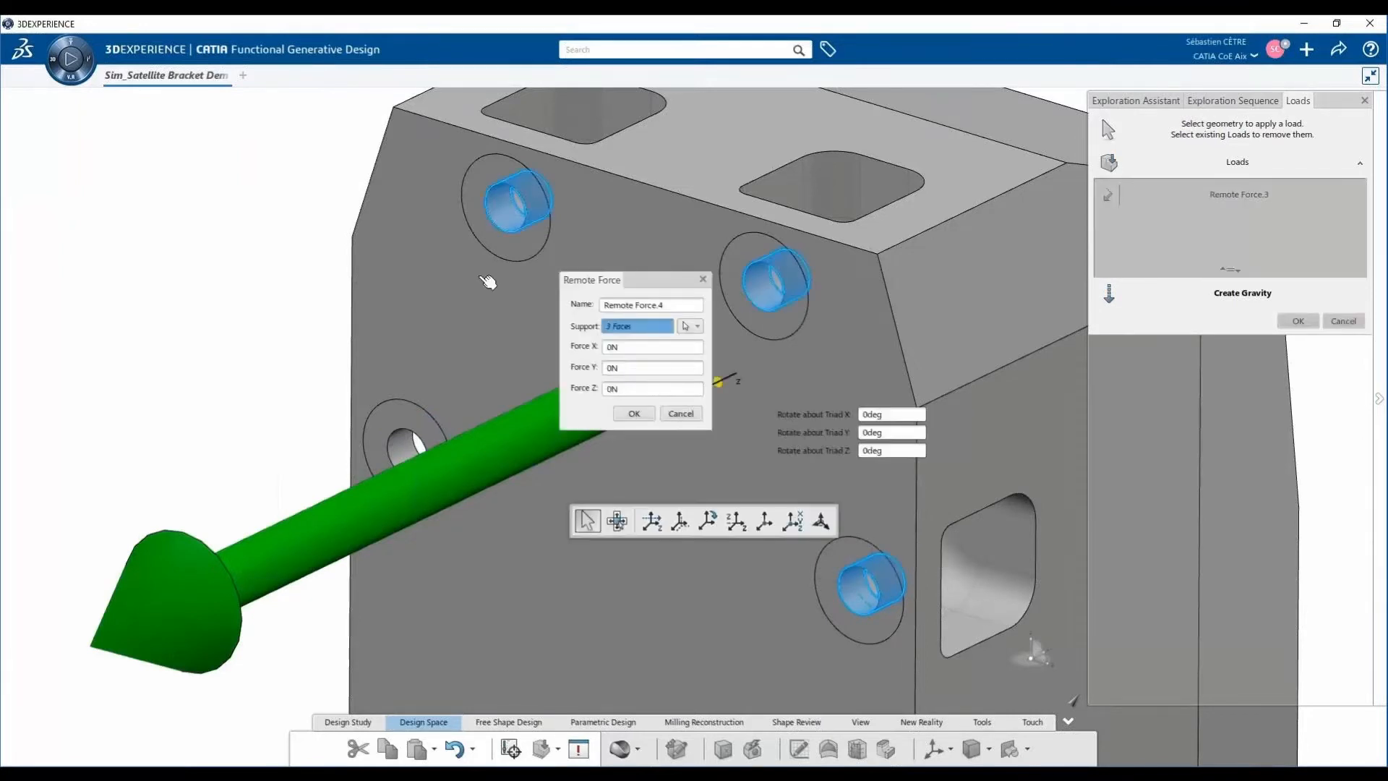
pyautogui.click(407, 447)
pyautogui.click(623, 347)
pyautogui.click(635, 414)
pyautogui.click(1300, 322)
# - Create two linear load cases for the design space analysis
pyautogui.click(1354, 295)
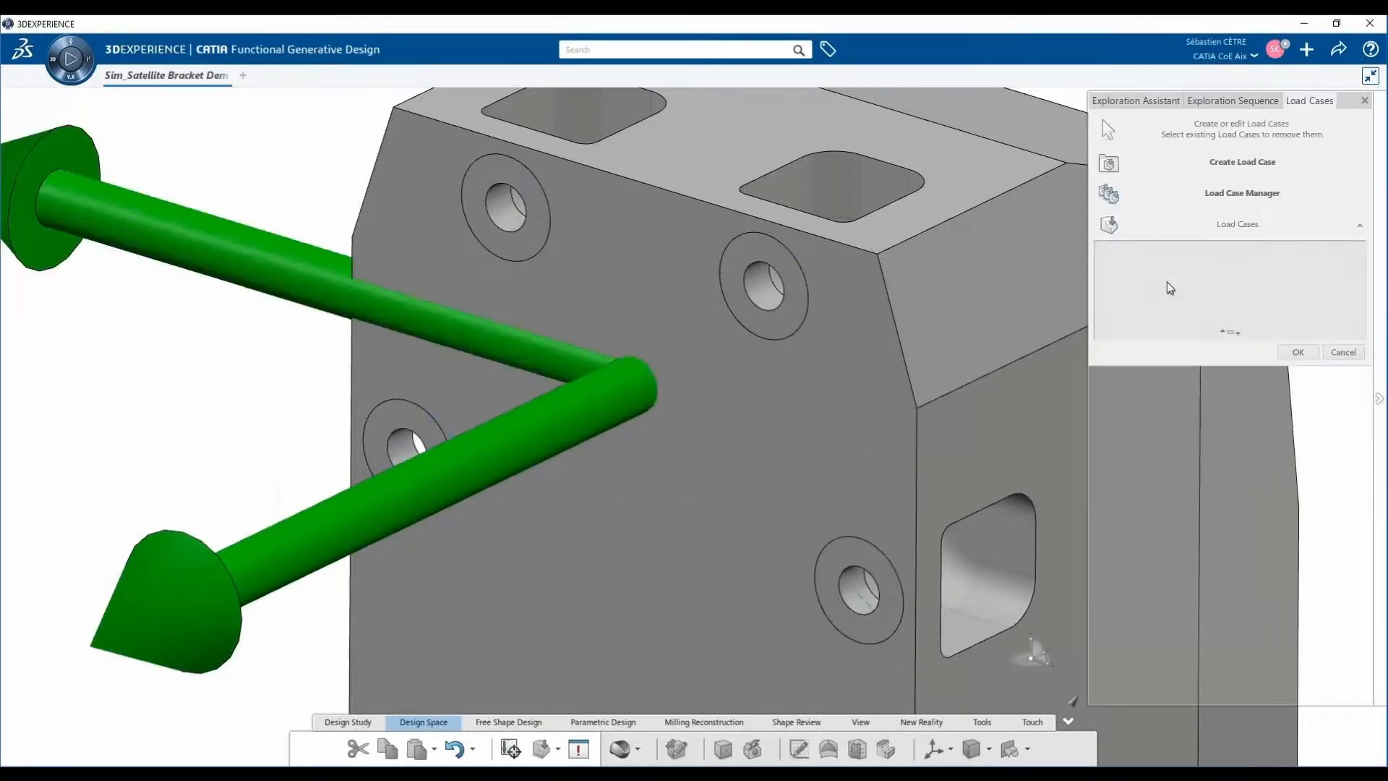
pyautogui.click(1200, 194)
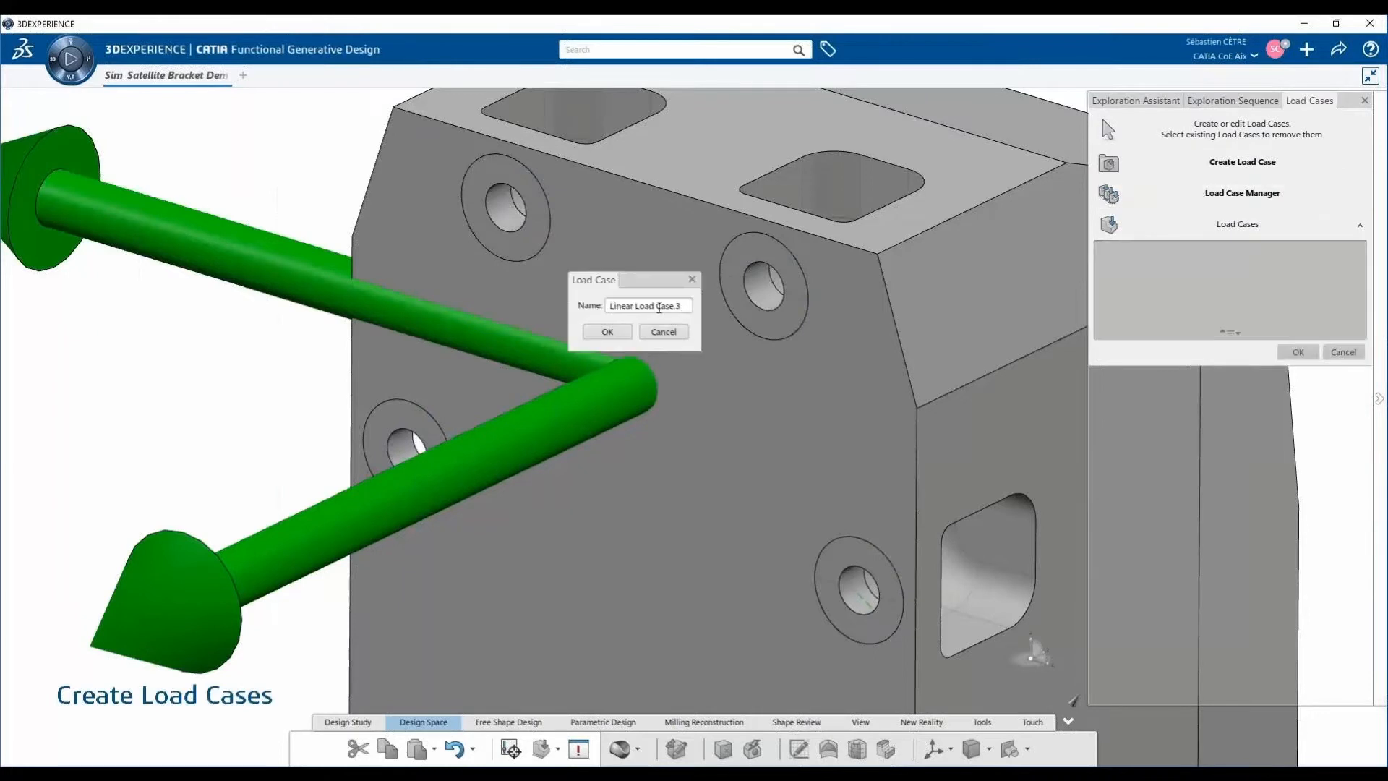
pyautogui.click(607, 332)
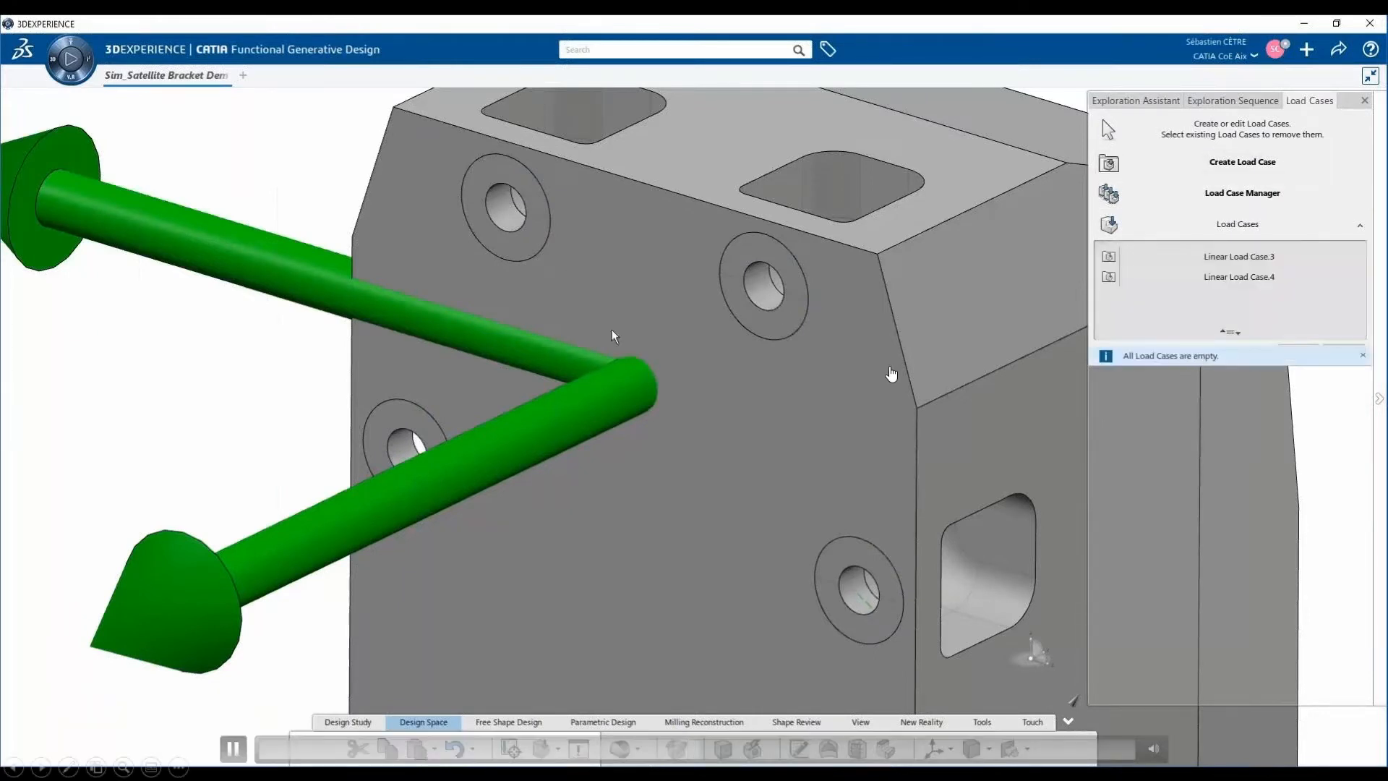
# - Assign Remote Force.3 to the first linear load case and Remote Force.4 to the second in the Load Case Manager
pyautogui.click(1243, 193)
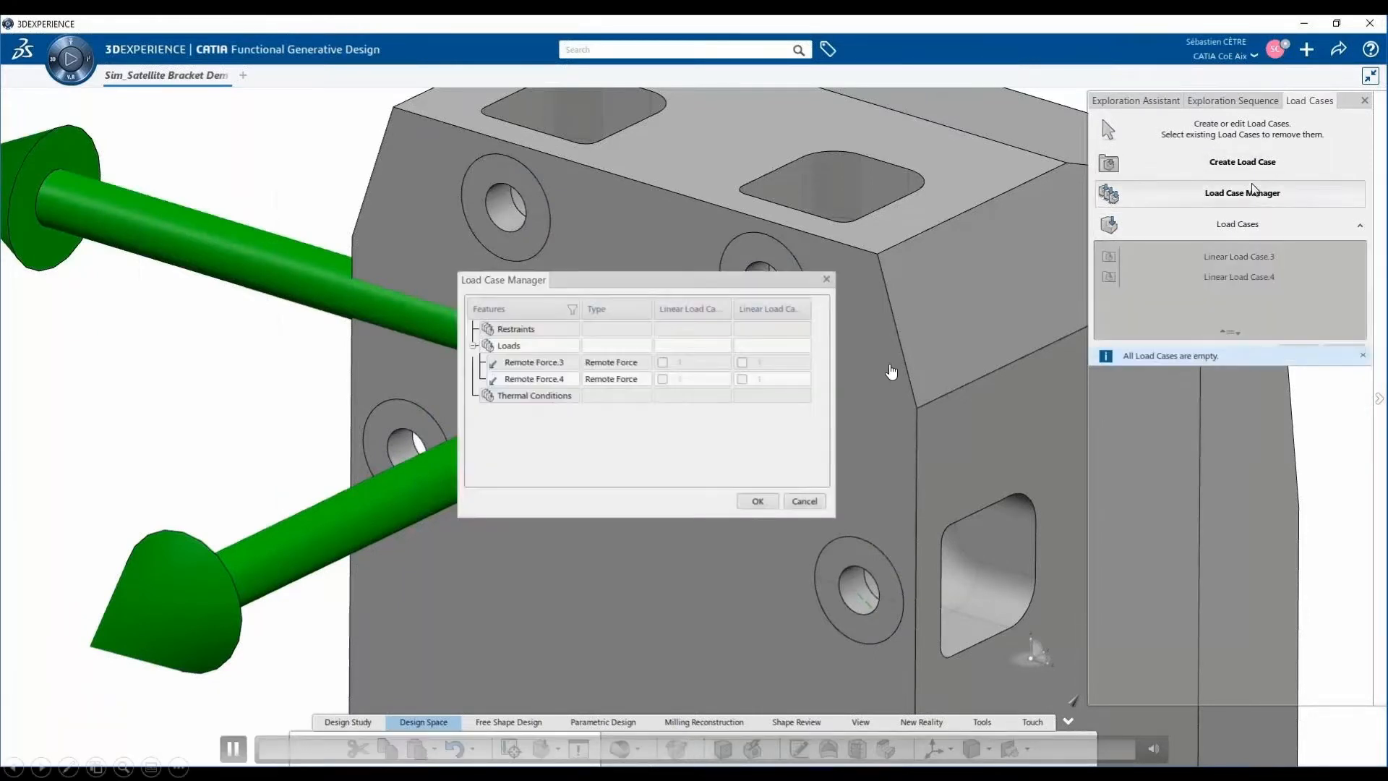
pyautogui.click(663, 363)
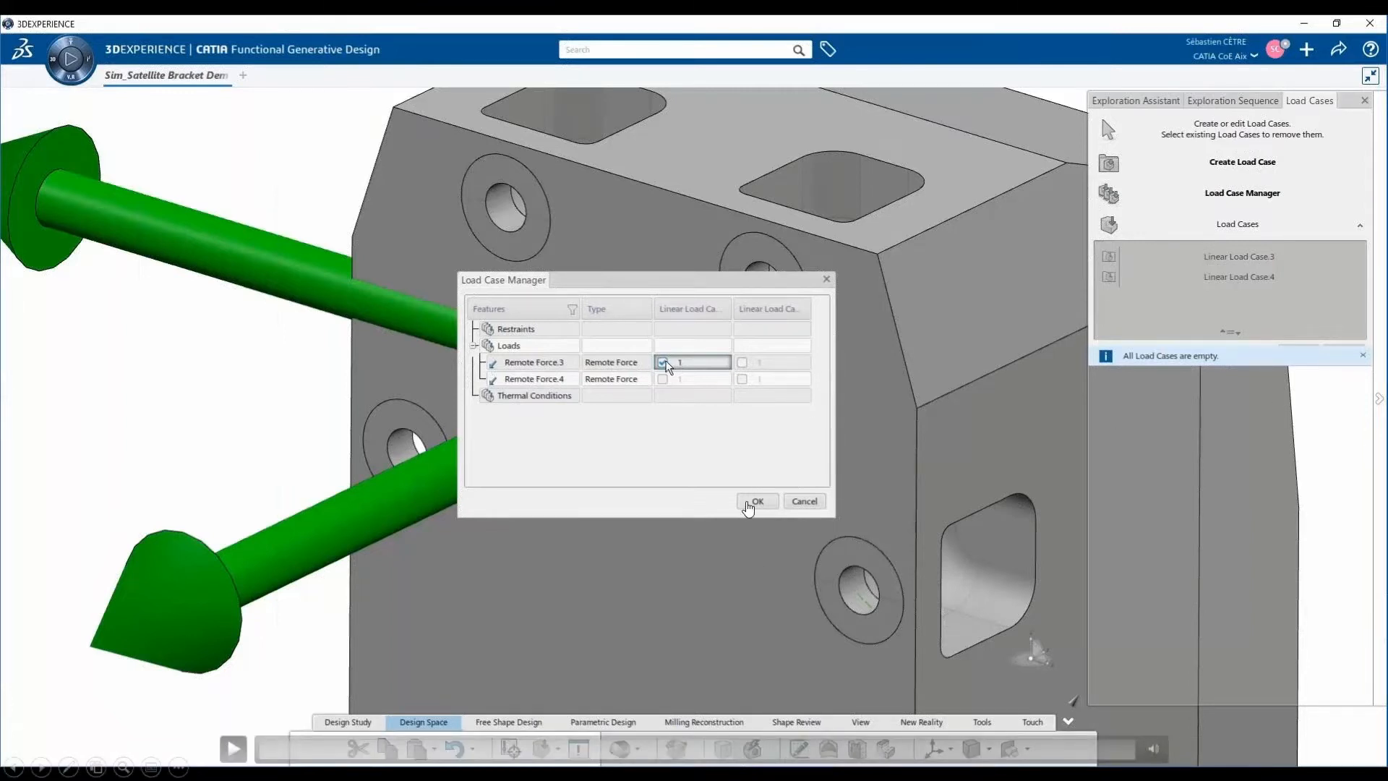
pyautogui.click(748, 509)
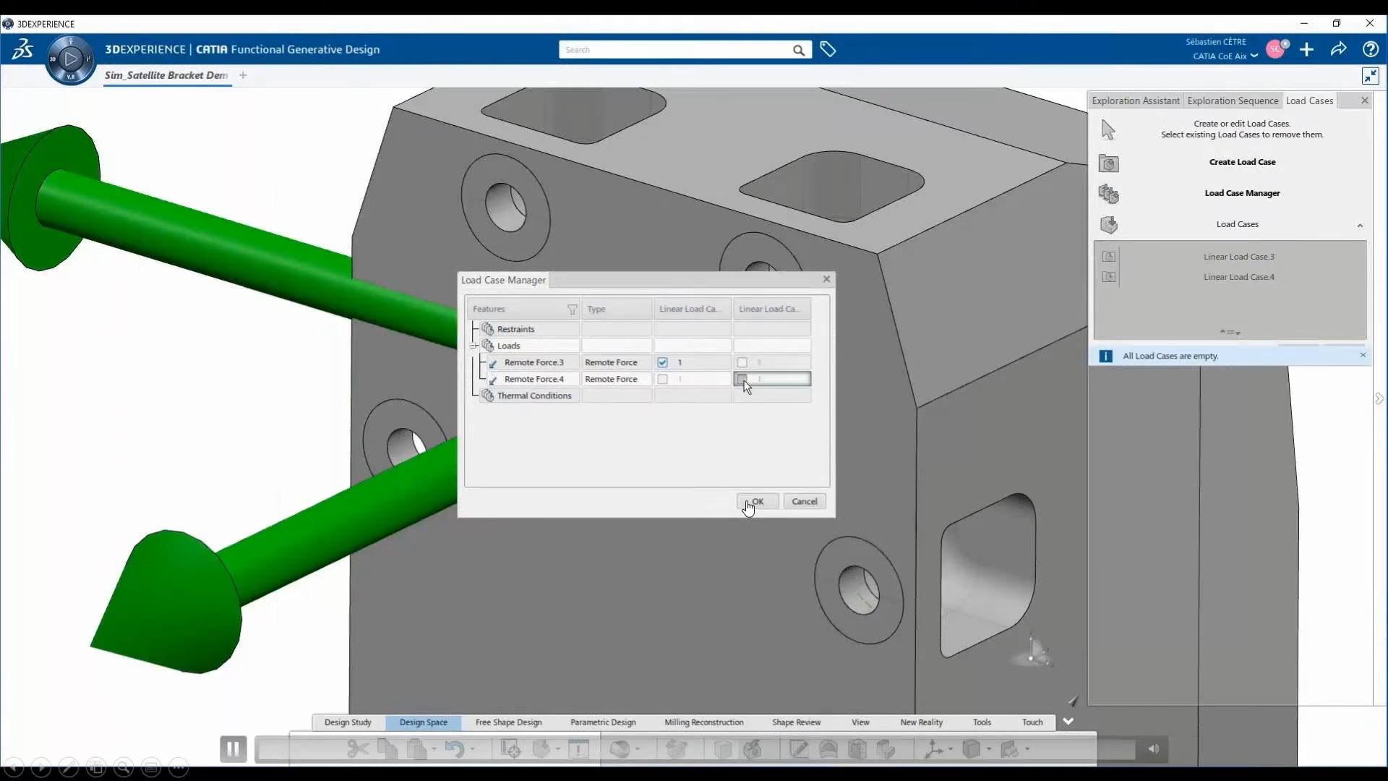
pyautogui.click(747, 504)
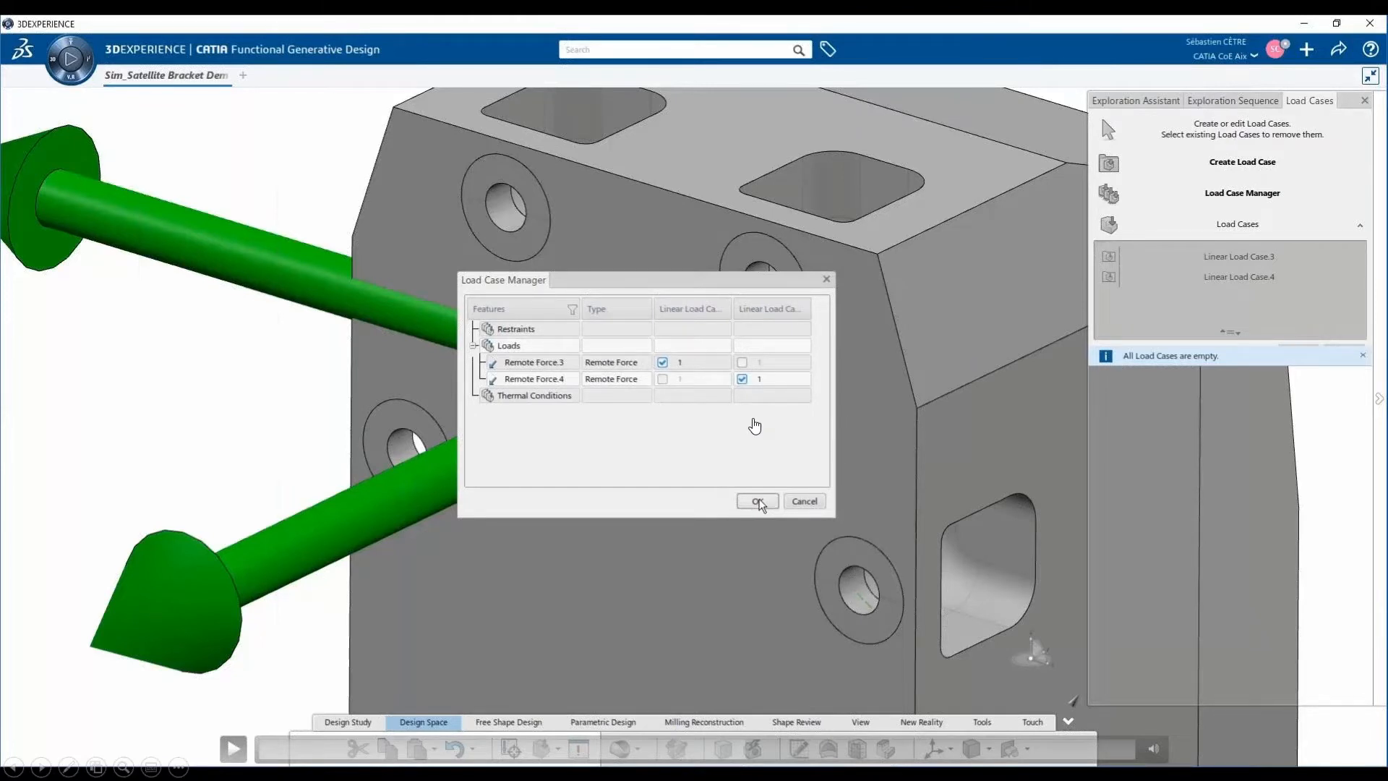
pyautogui.click(755, 426)
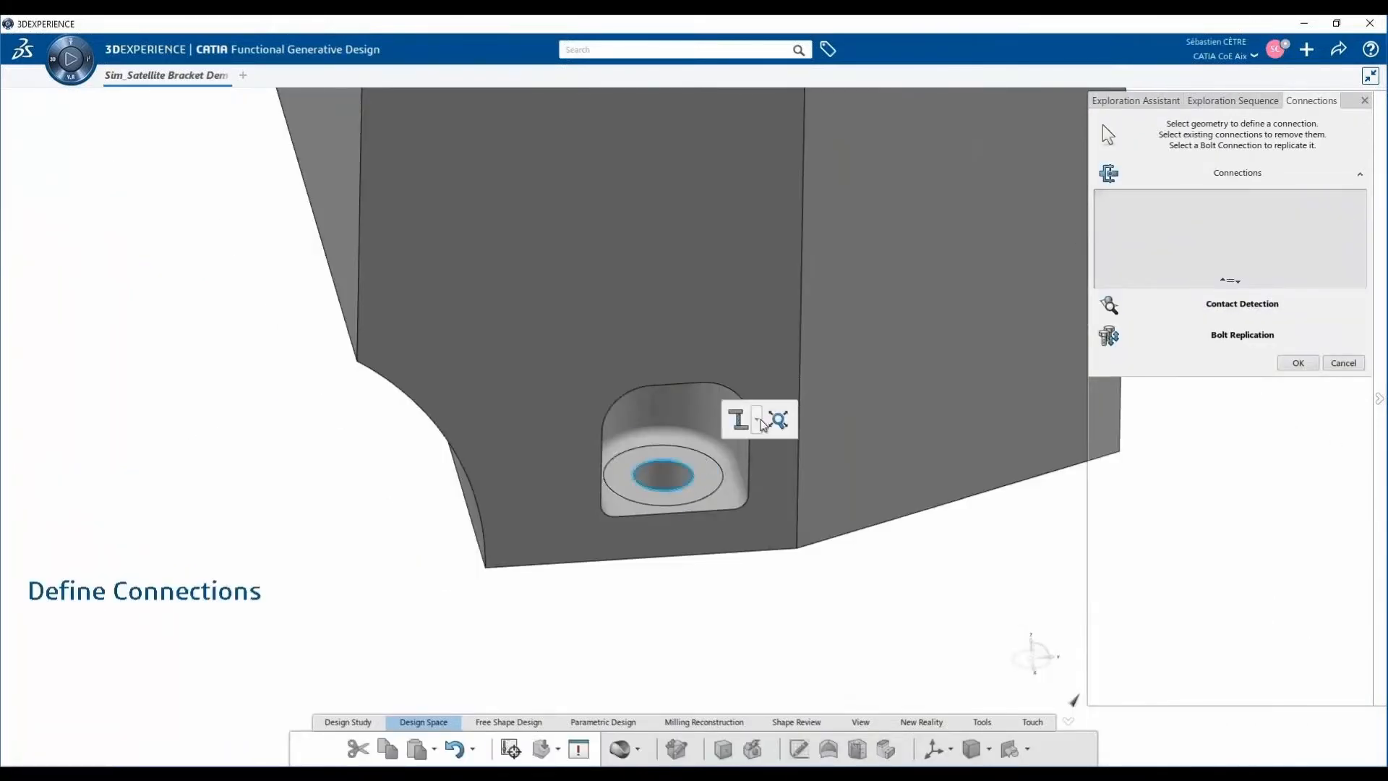
# - Create a standard bolt connection on the lower mounting hole's edges with Ground as the nut support
pyautogui.moveTo(757, 752)
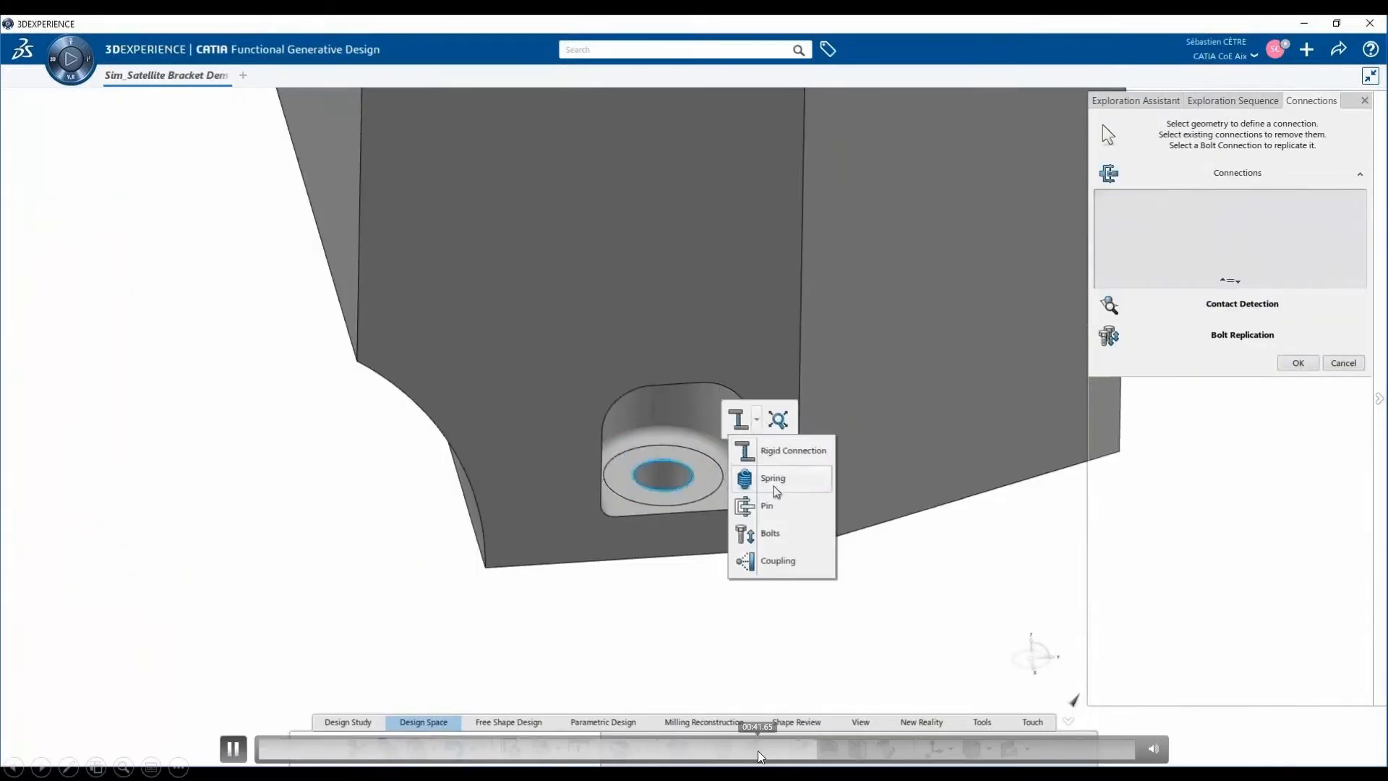
pyautogui.click(773, 565)
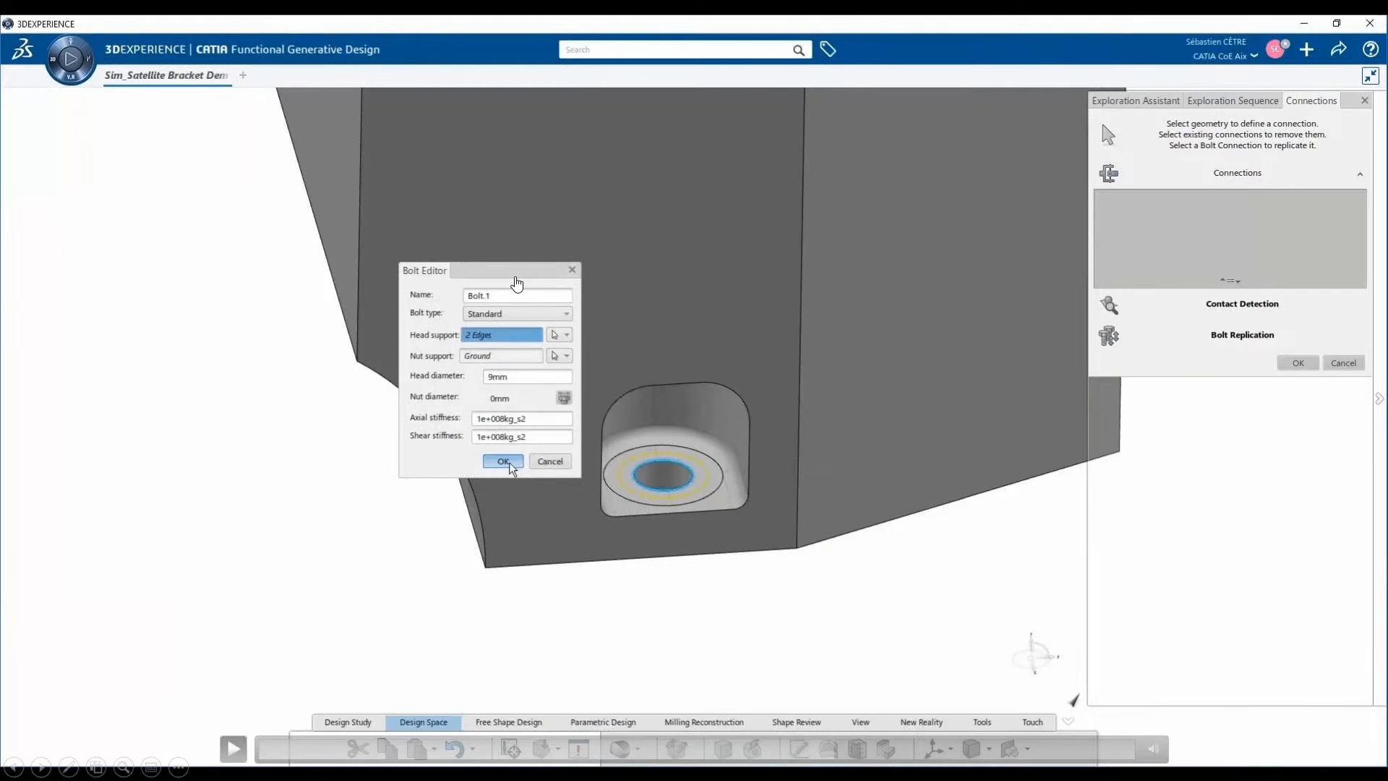
pyautogui.click(817, 449)
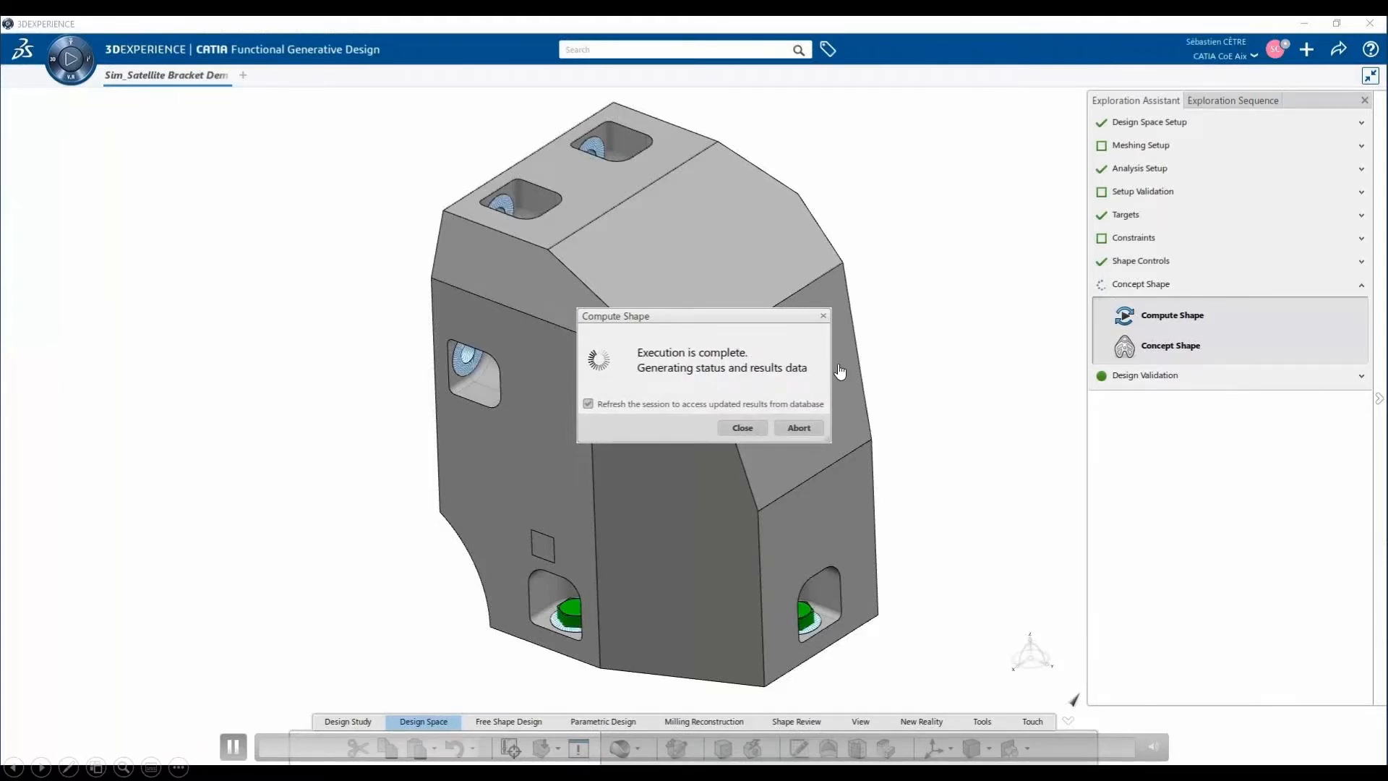
# - Review the shape computation's results and stiffness history, and continue to load the updated results
pyautogui.click(619, 419)
pyautogui.click(688, 437)
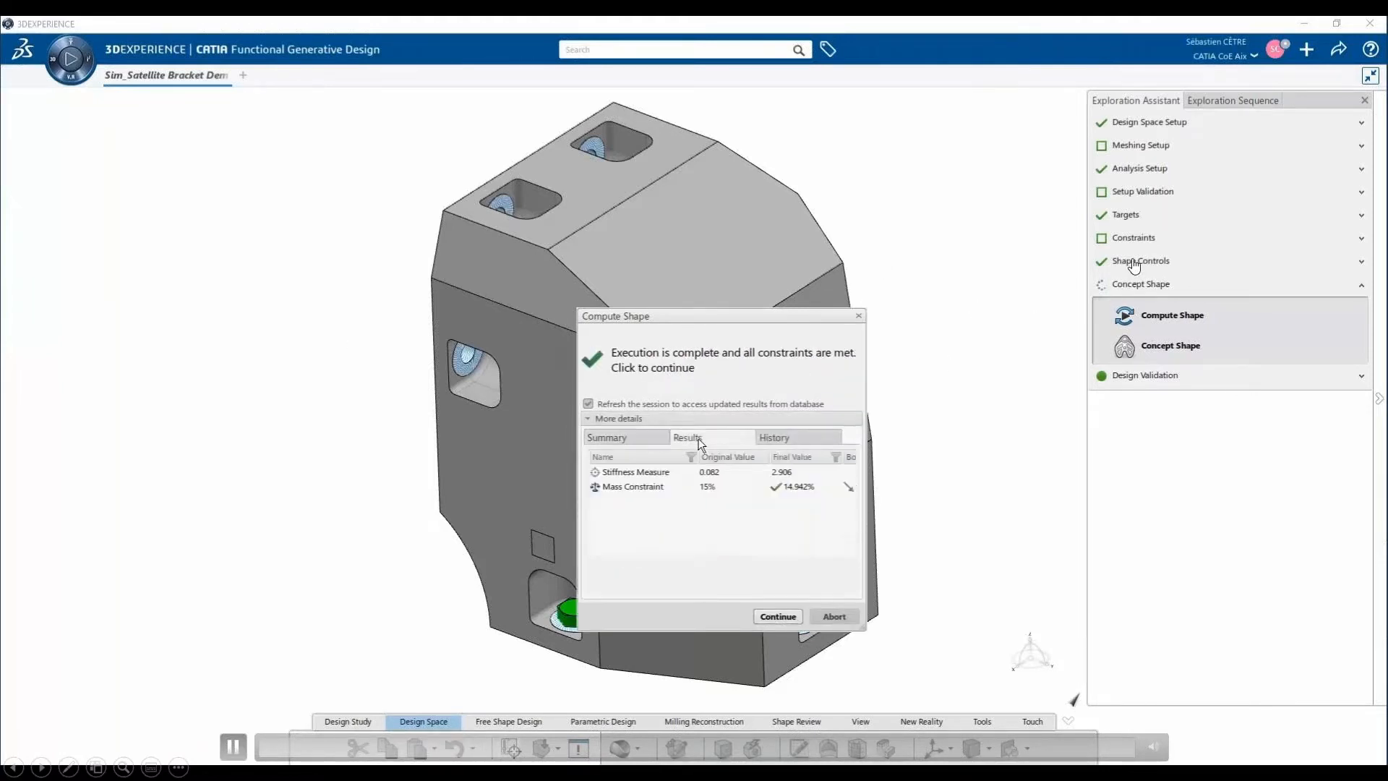
pyautogui.click(799, 439)
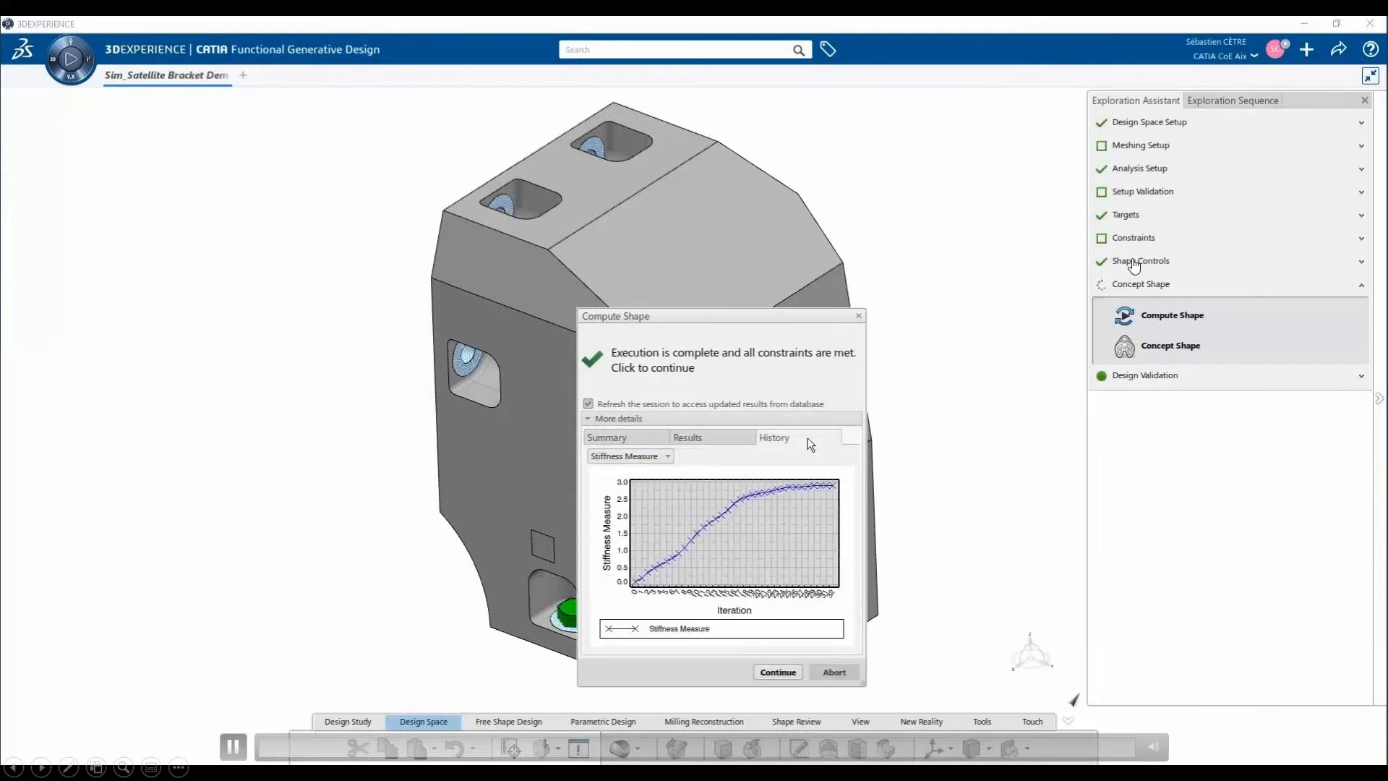
pyautogui.click(777, 672)
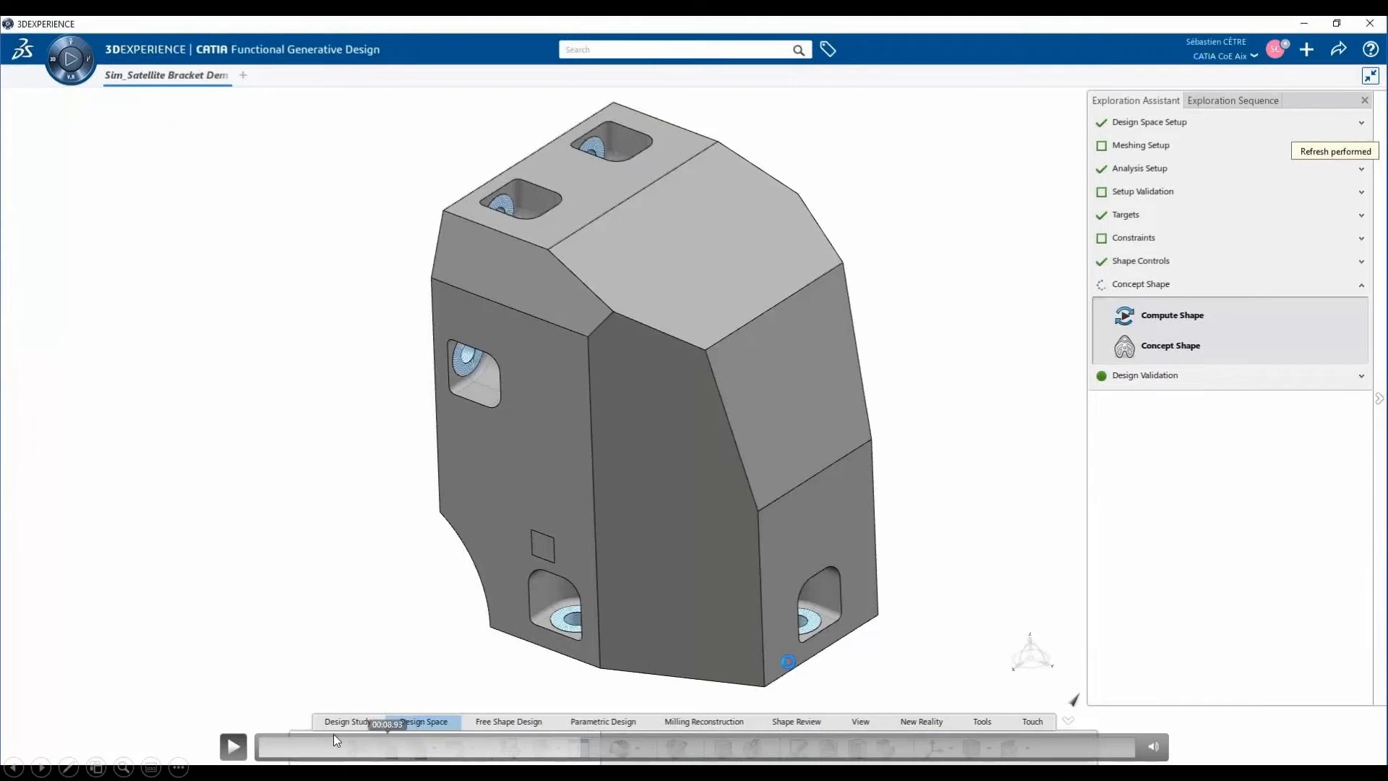
pyautogui.click(233, 747)
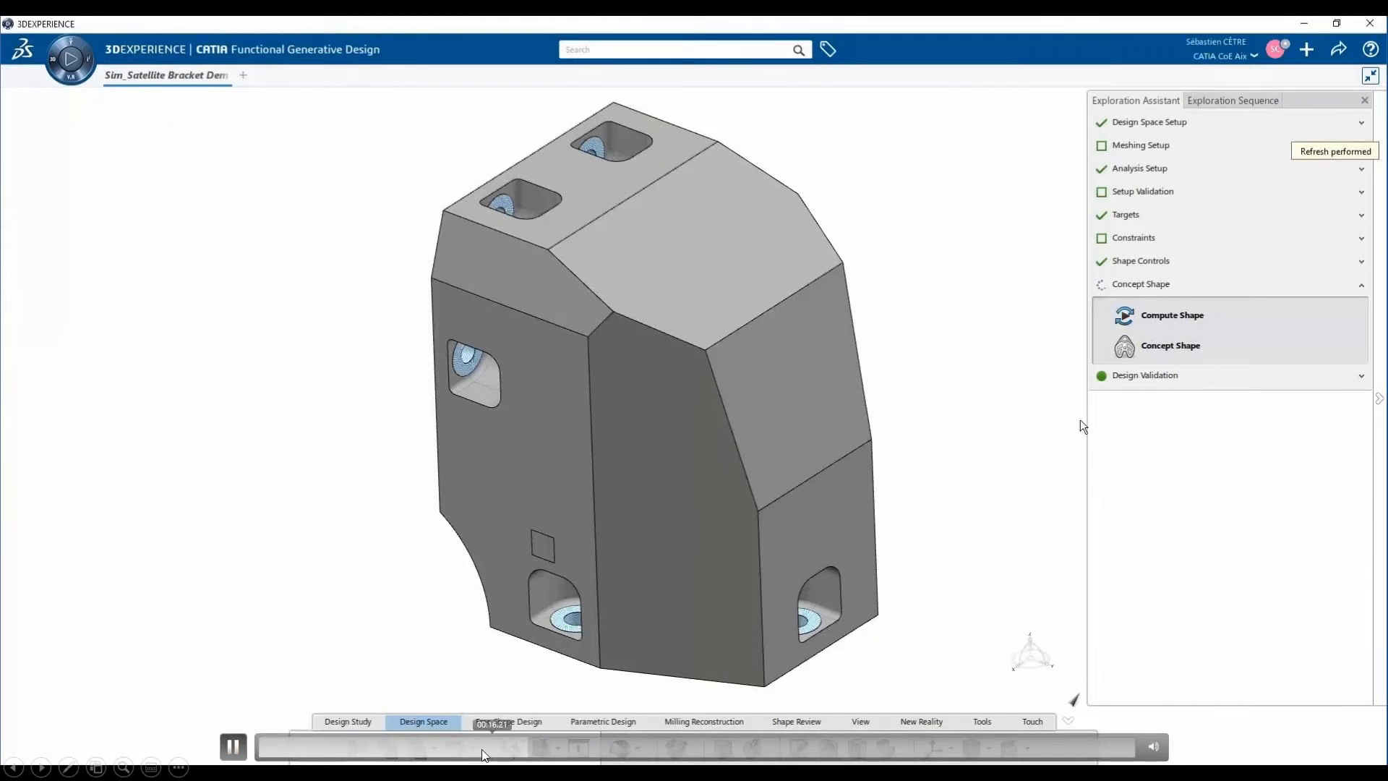
pyautogui.click(420, 748)
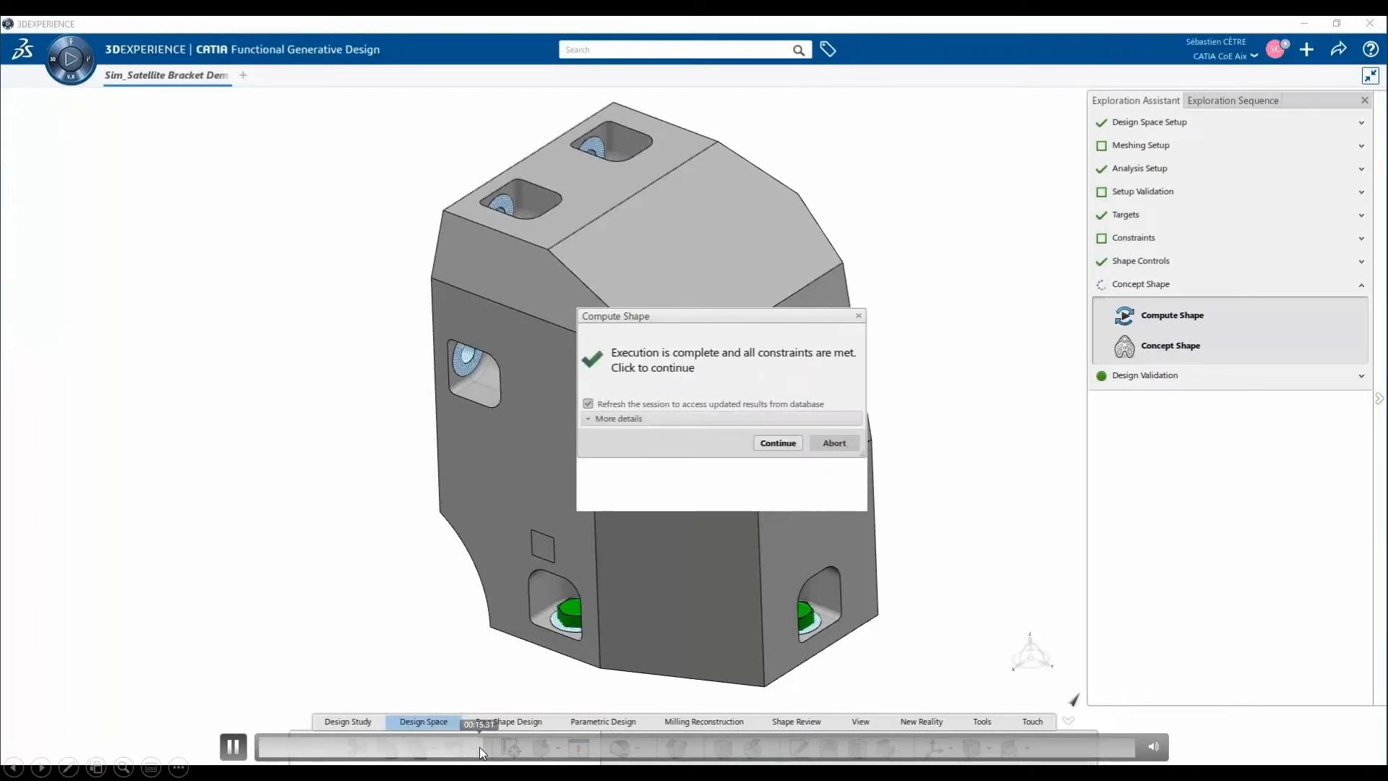
pyautogui.click(565, 501)
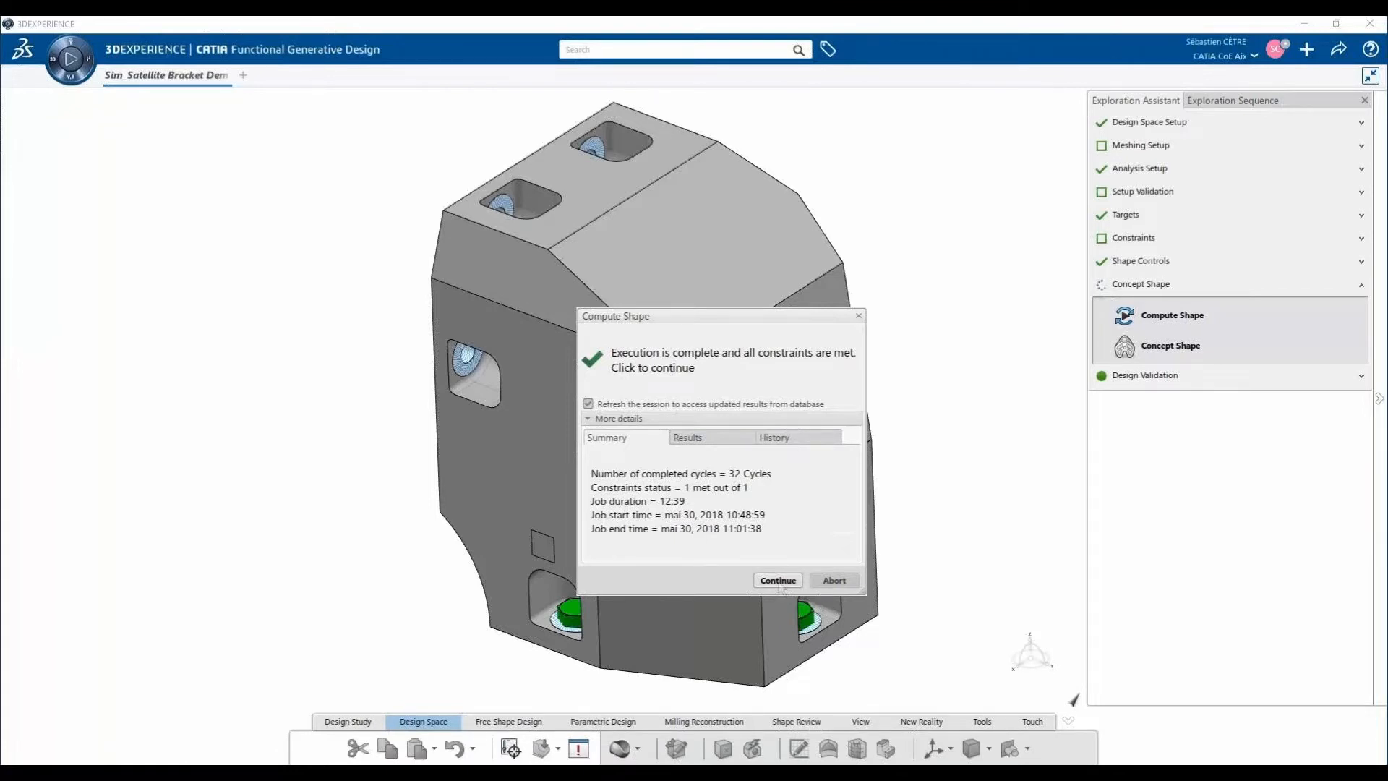
pyautogui.click(670, 470)
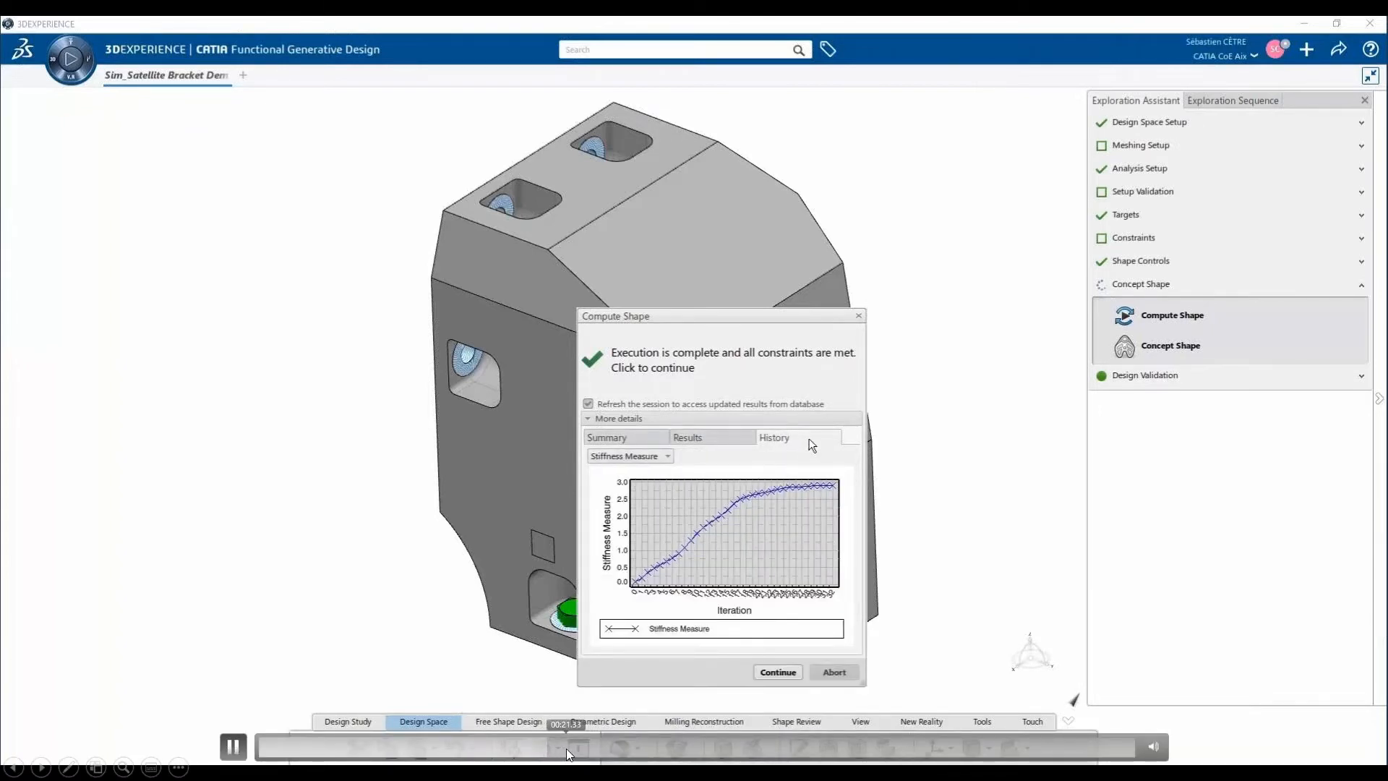
pyautogui.click(680, 569)
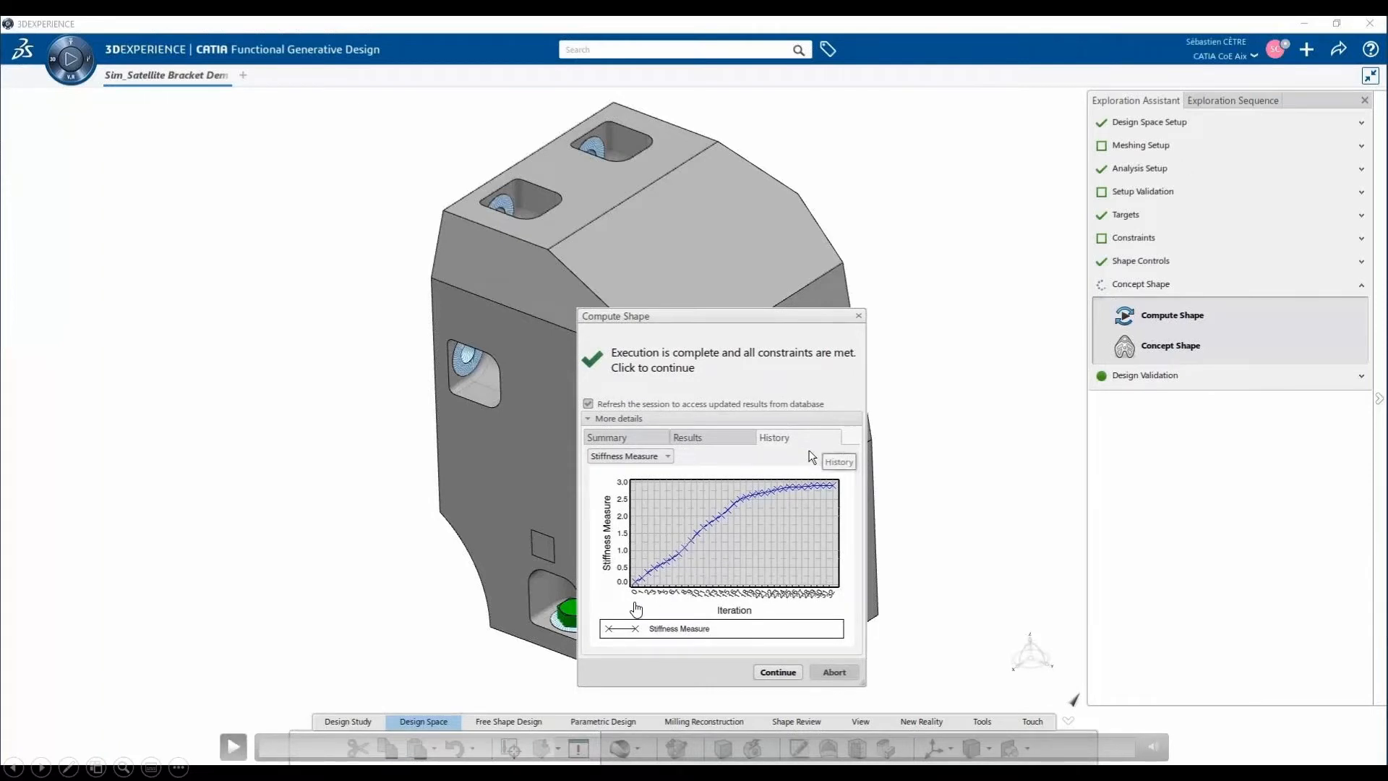
pyautogui.click(735, 490)
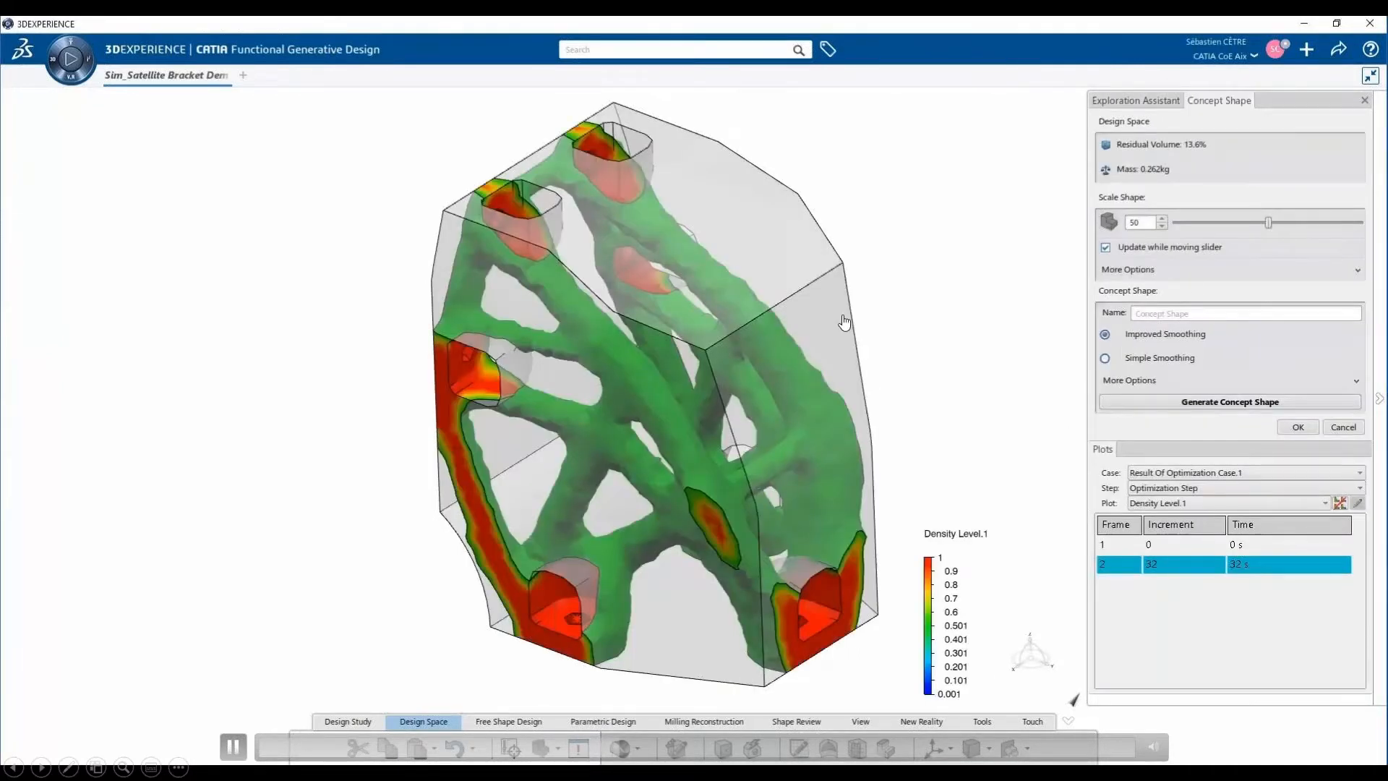
pyautogui.click(744, 397)
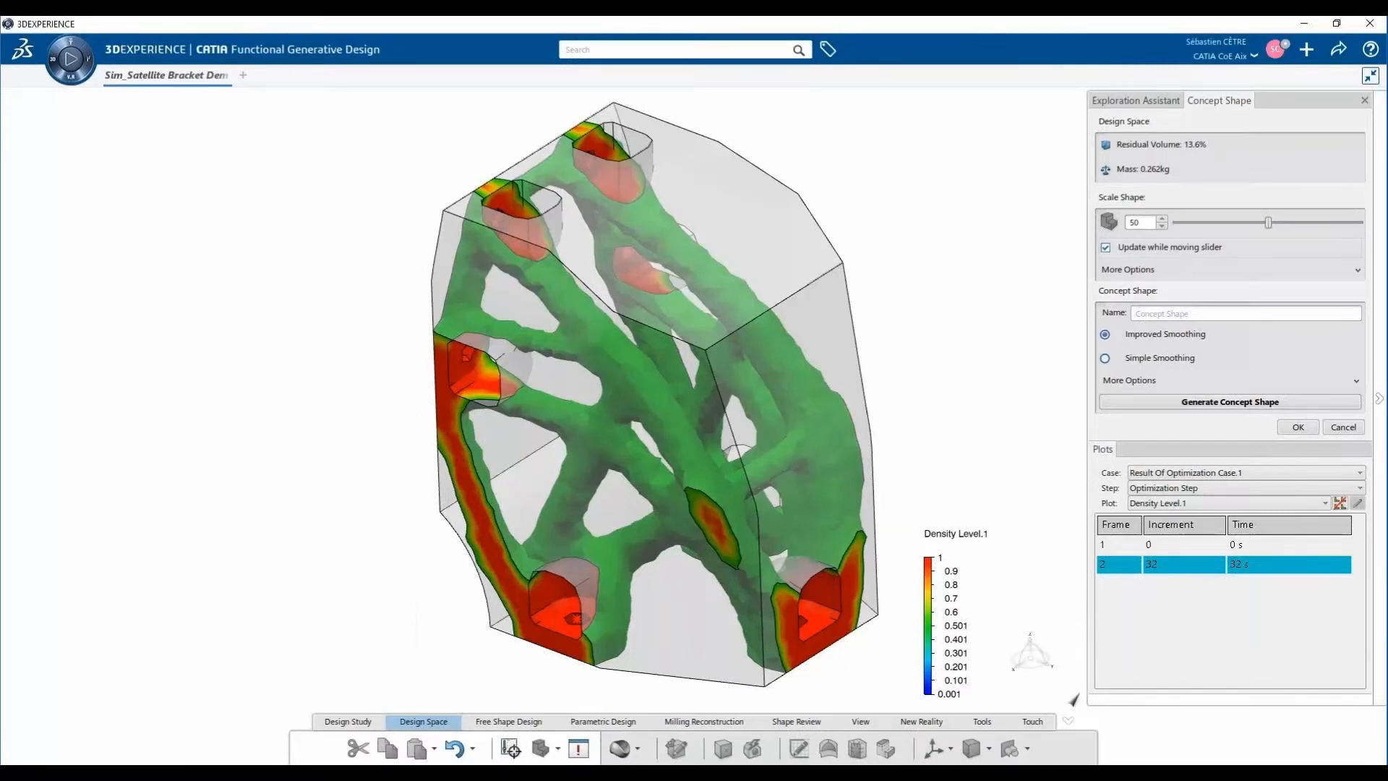
pyautogui.click(681, 226)
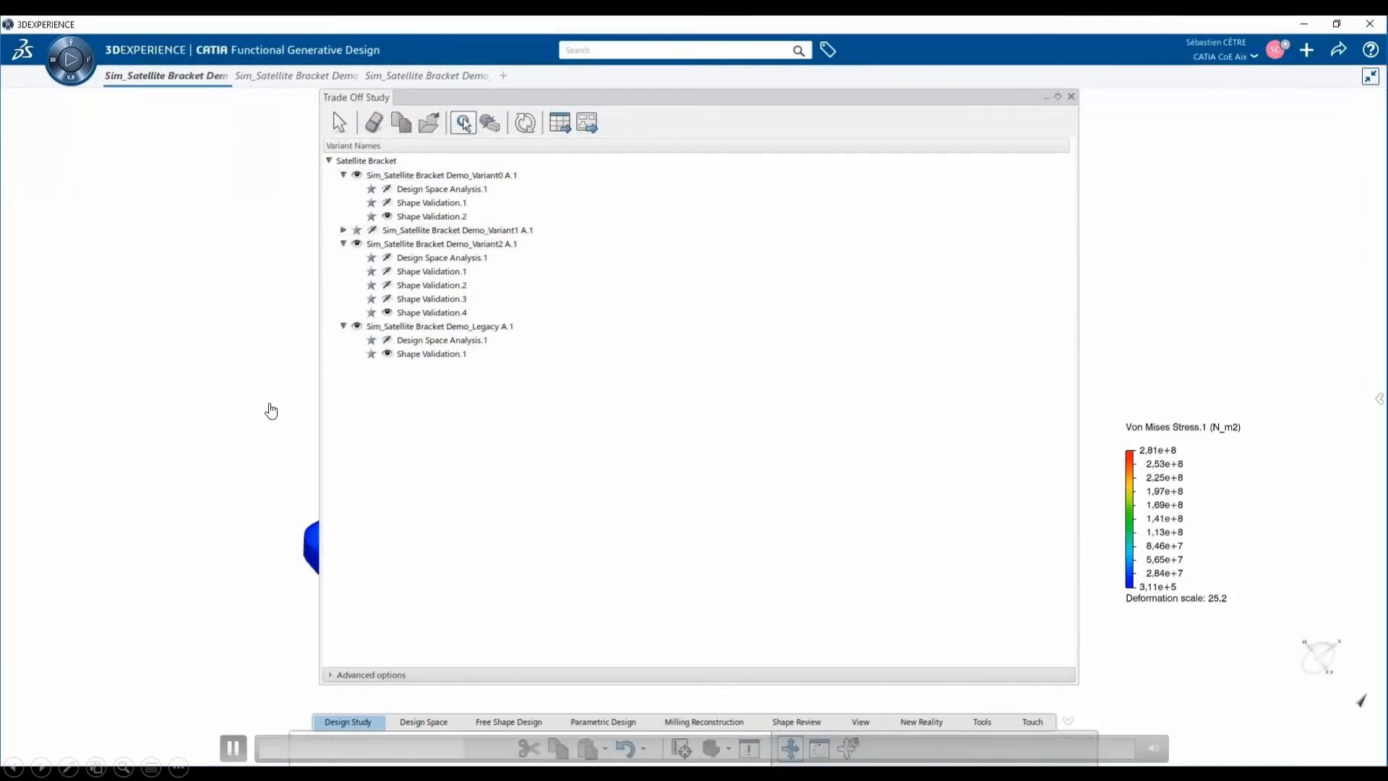
pyautogui.click(308, 362)
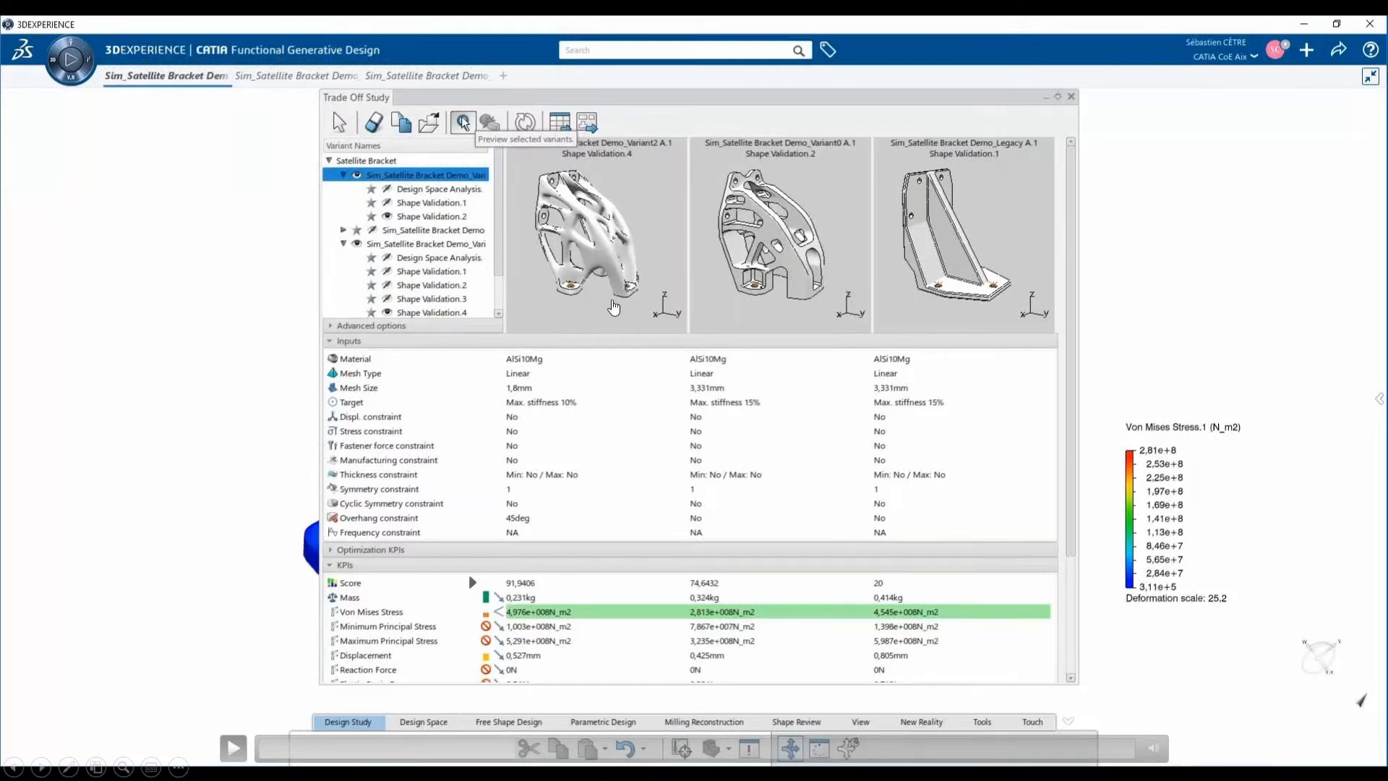
pyautogui.click(612, 304)
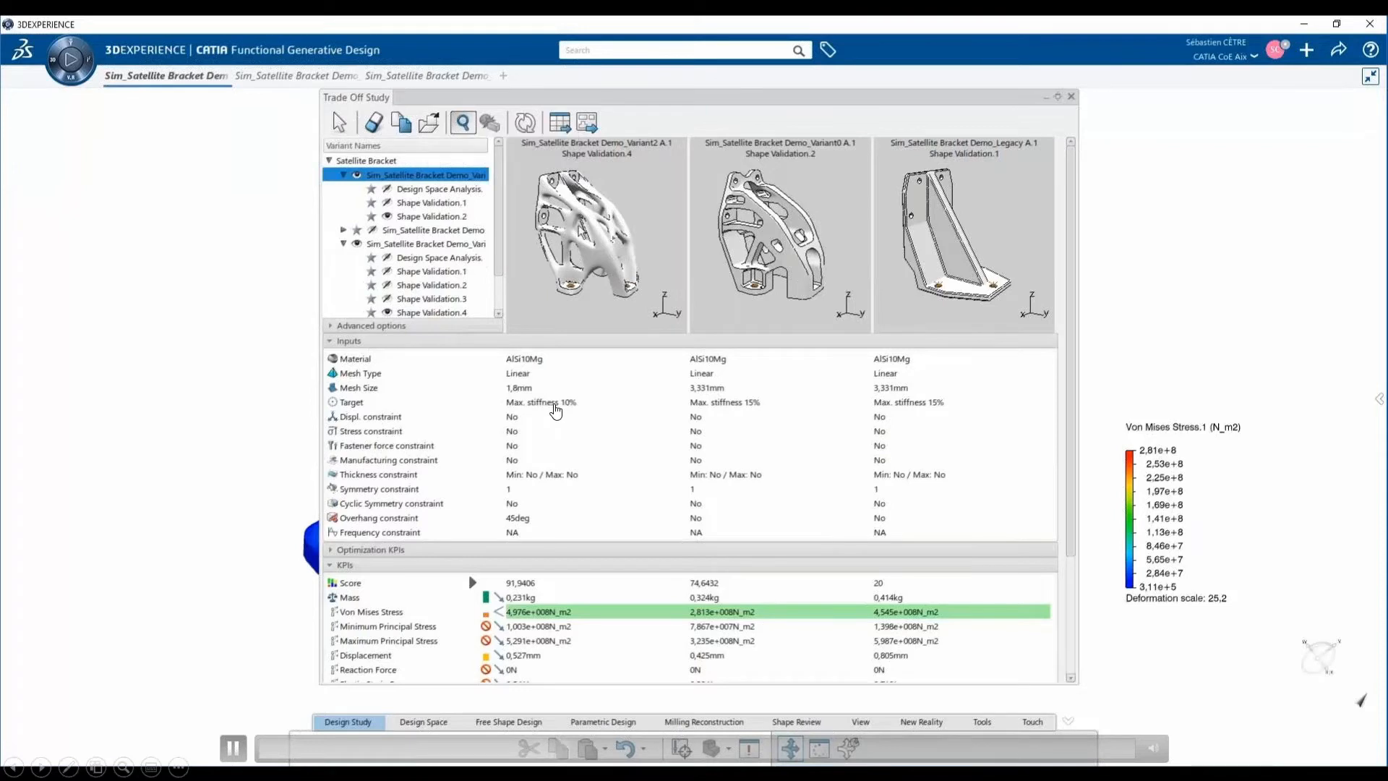
# - Enlarge the bracket variant previews in the trade-off study and collapse the inputs to compare the variants' KPIs
pyautogui.moveTo(616, 255); pyautogui.dragTo(587, 204, button='middle')
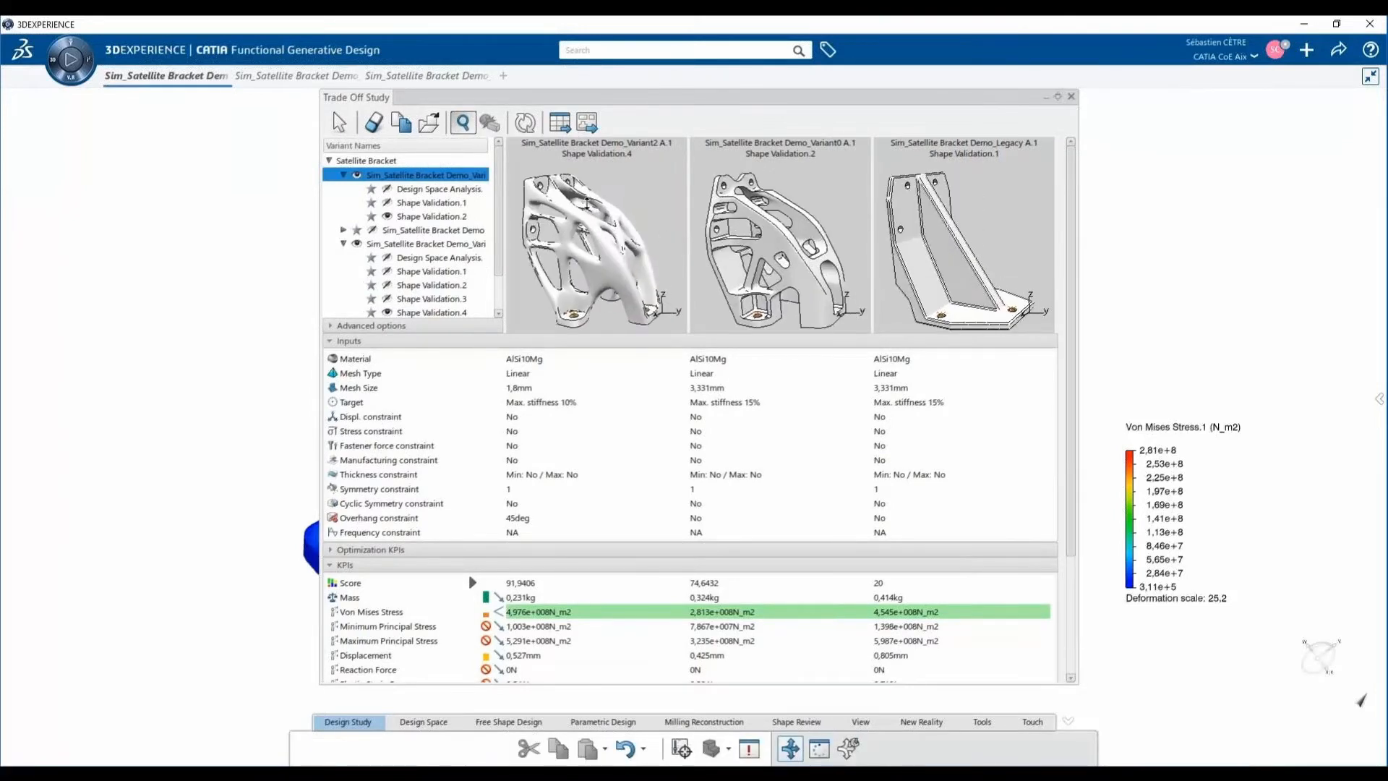
pyautogui.click(569, 342)
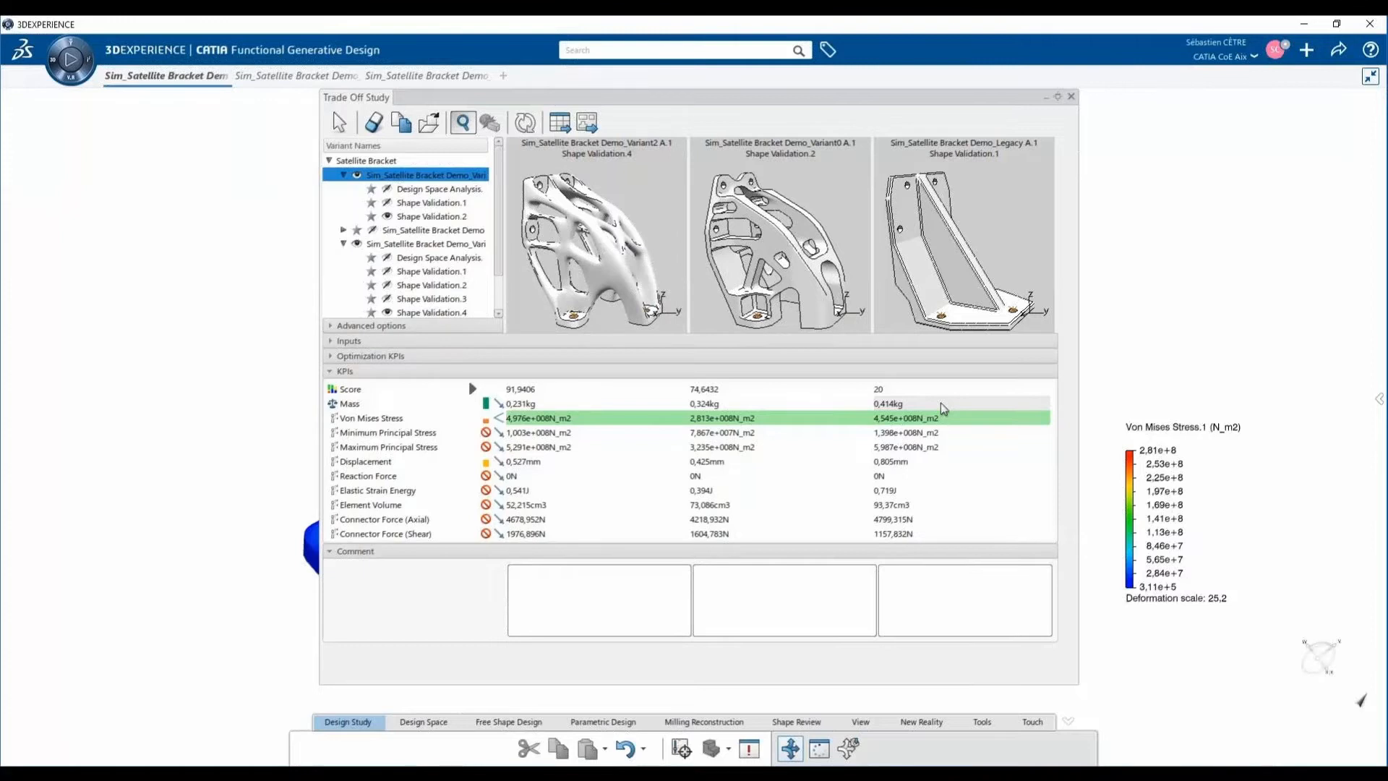
pyautogui.click(541, 294)
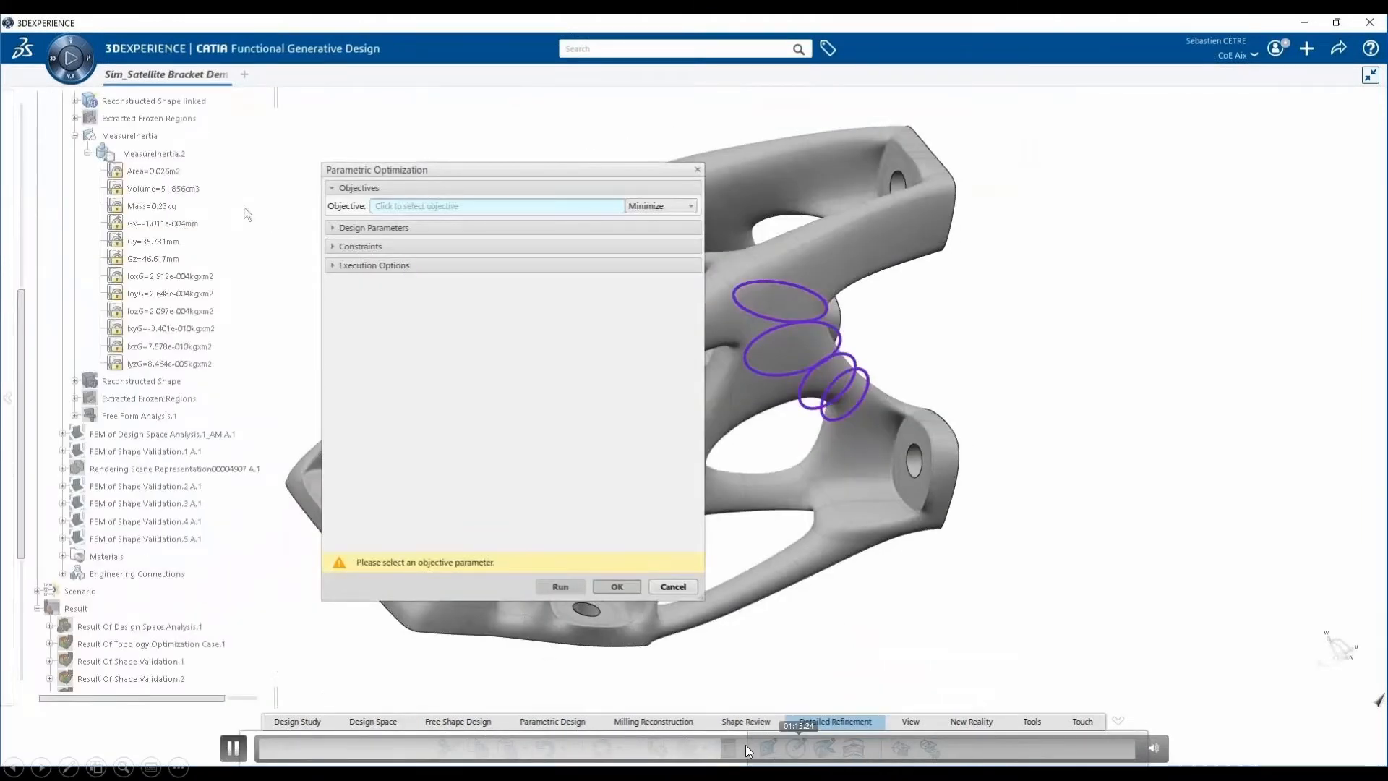
pyautogui.click(486, 745)
pyautogui.click(539, 746)
pyautogui.click(582, 748)
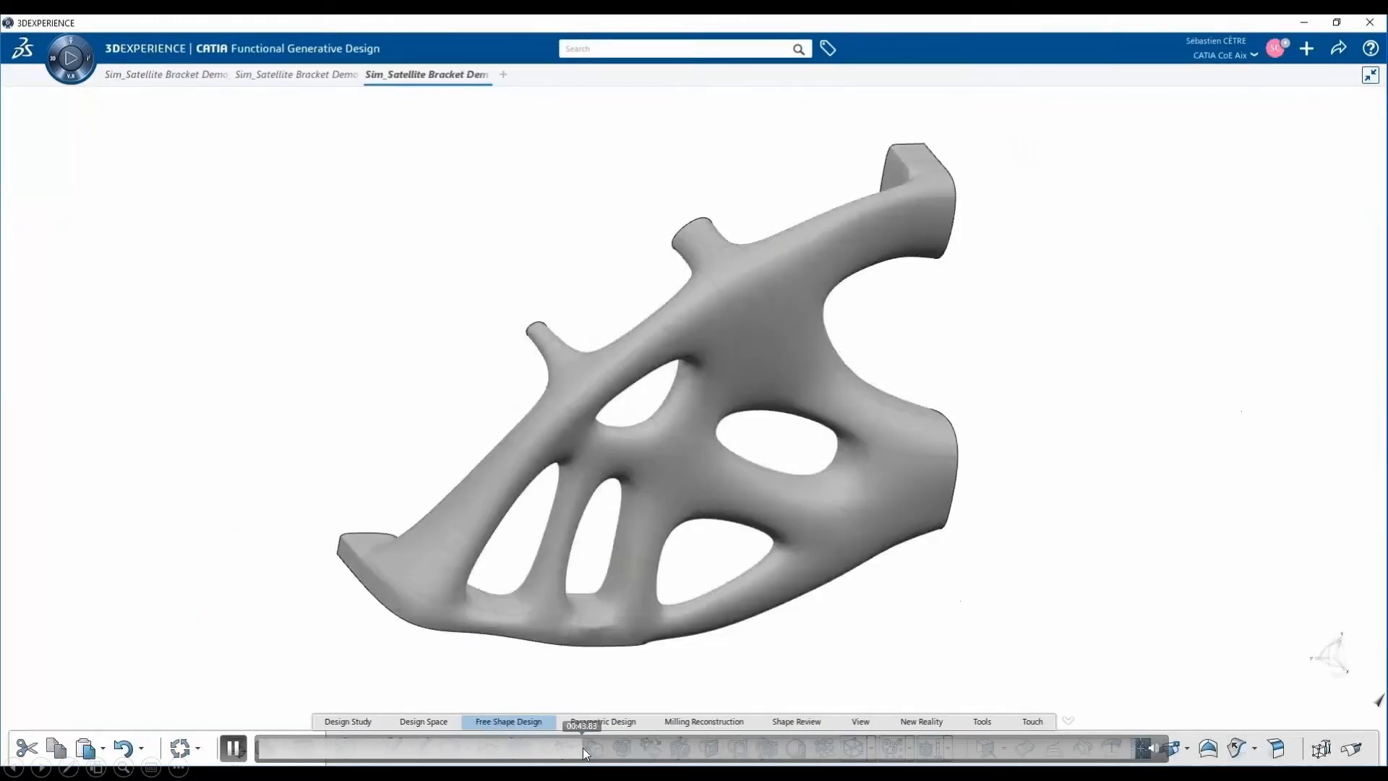
pyautogui.click(613, 747)
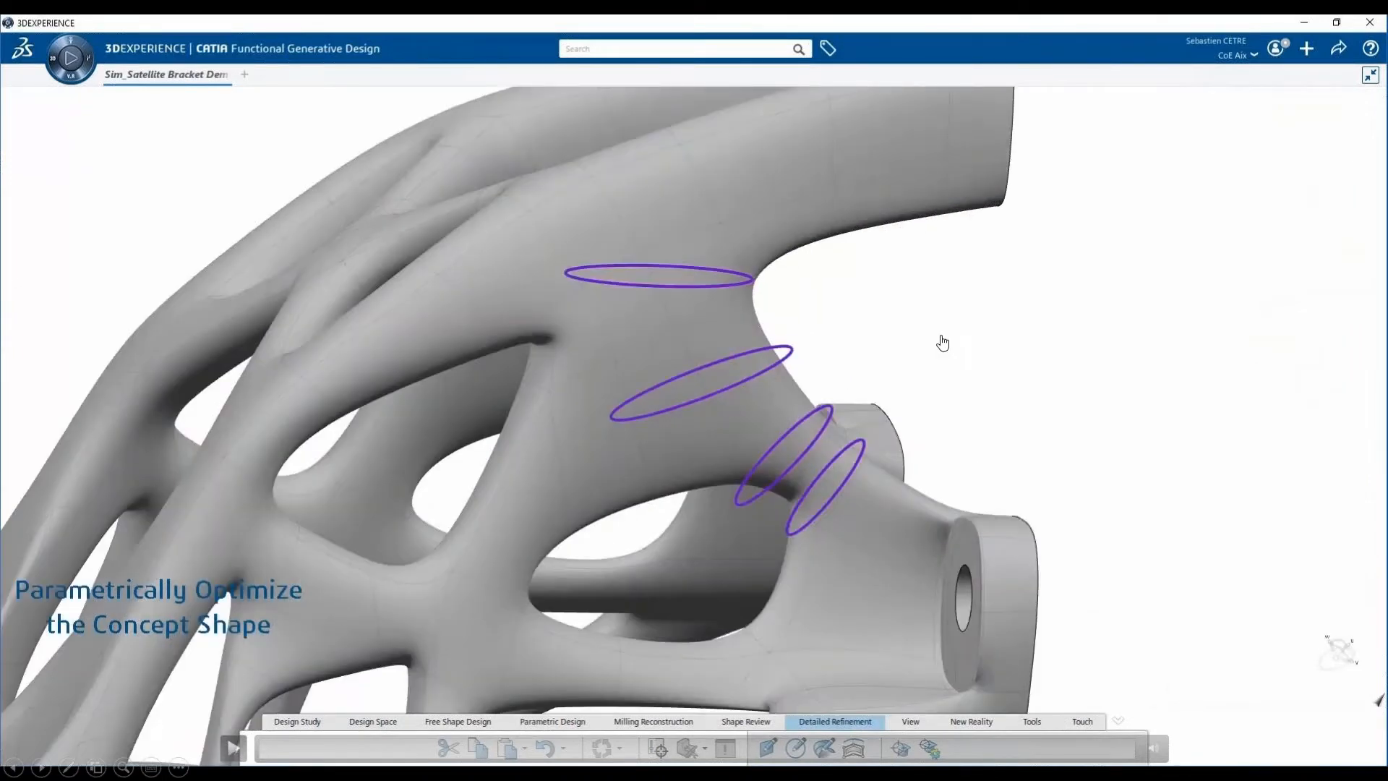
pyautogui.click(943, 343)
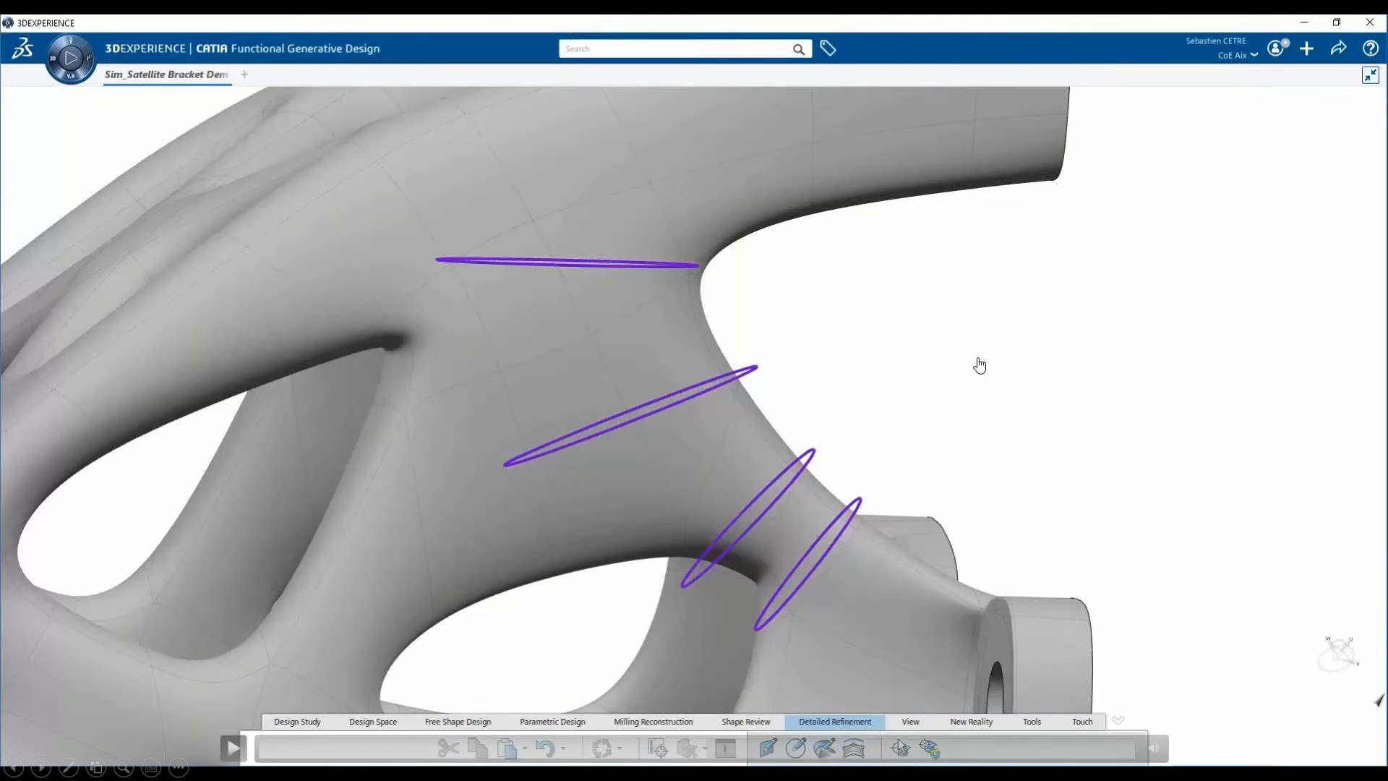
pyautogui.click(980, 365)
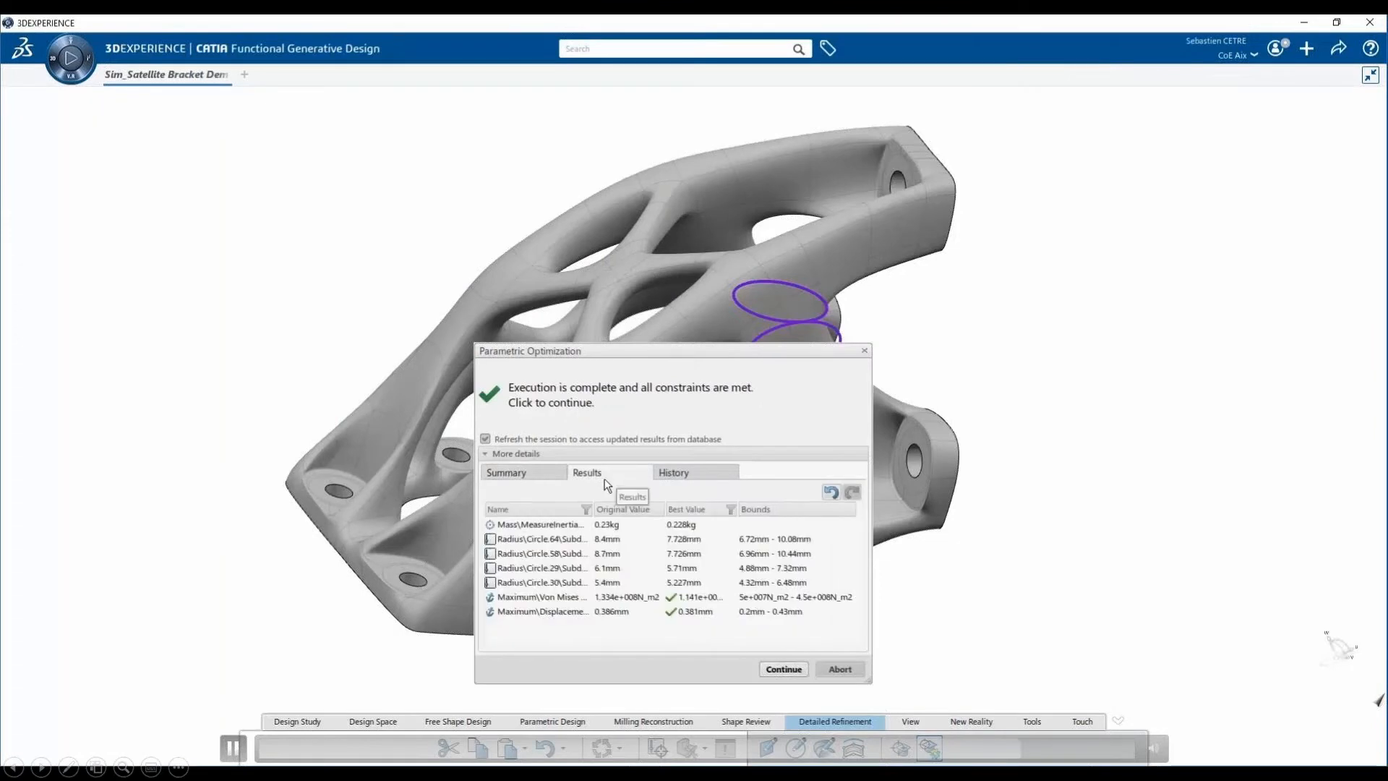
# - Review the completed parametric optimization's results for mass, circle radii, stress and displacement, and continue with the session refreshed from the database
pyautogui.click(783, 670)
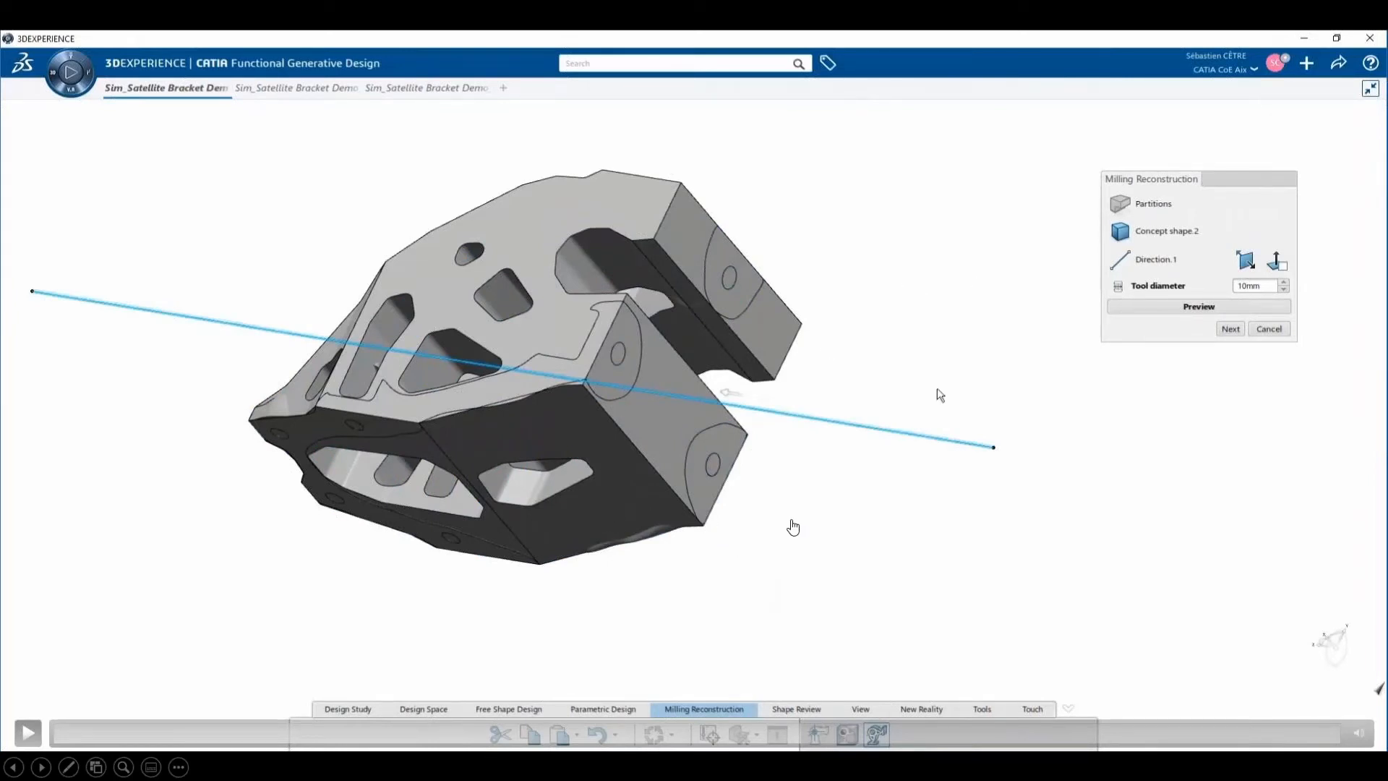
pyautogui.click(792, 521)
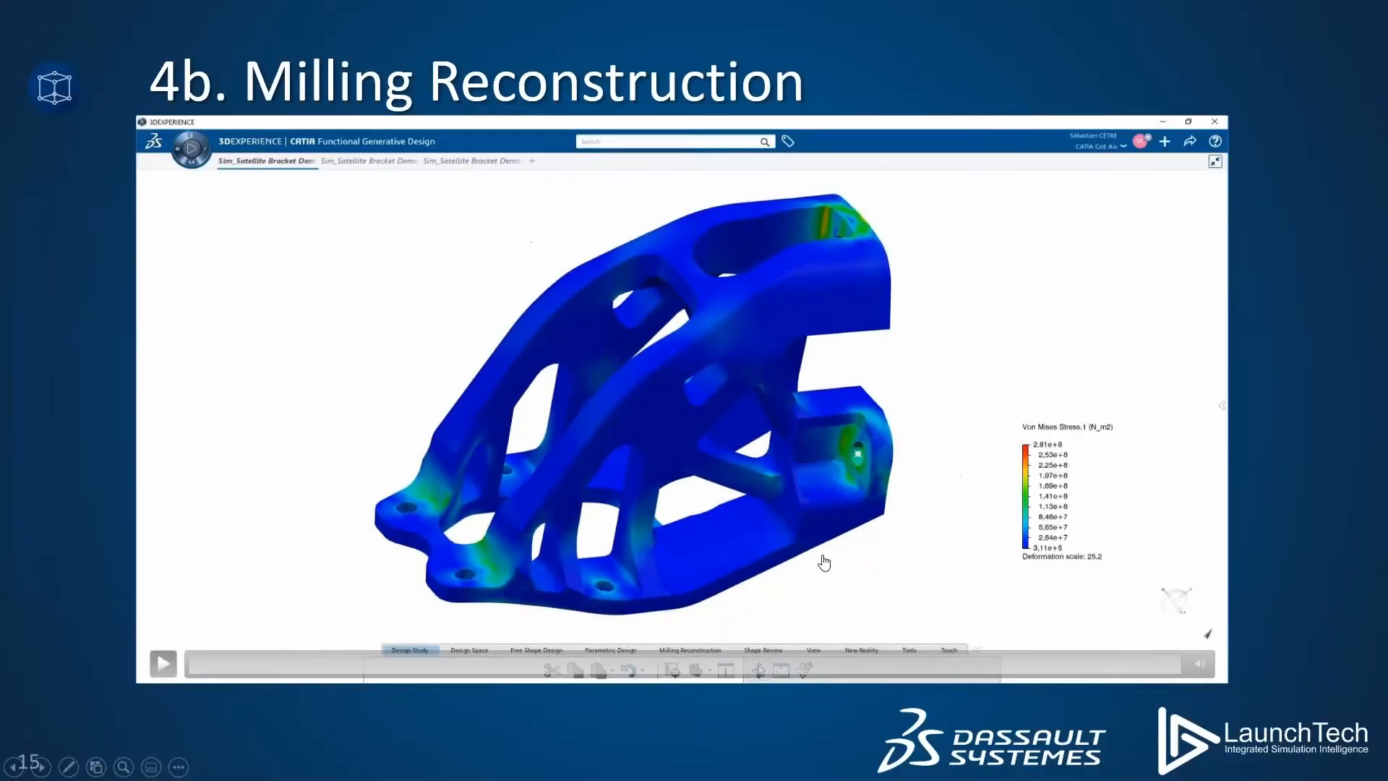
pyautogui.press('Right')
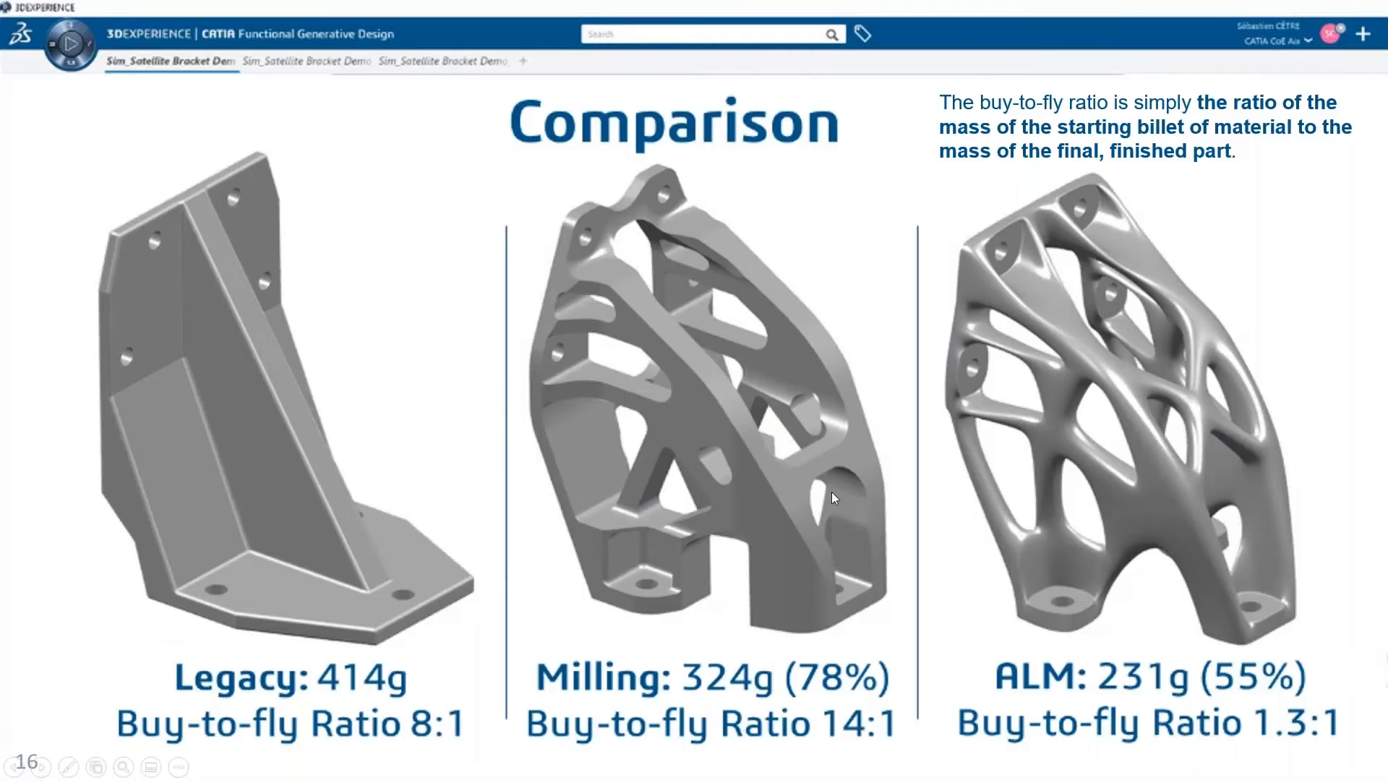